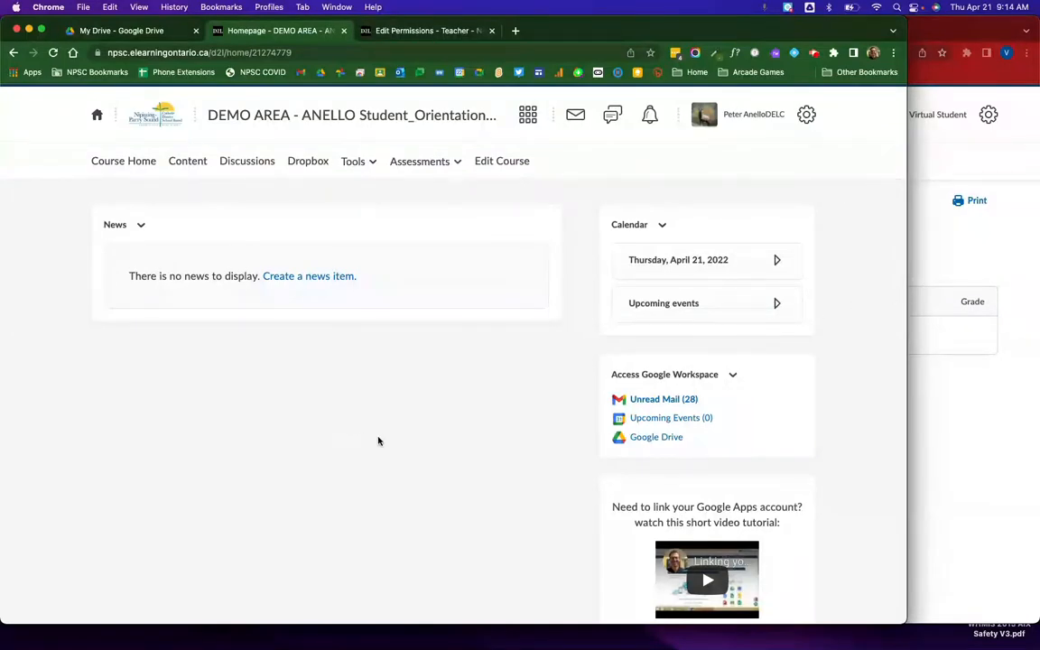
# Step: Open the Assignments module in the course content
pyautogui.click(454, 383)
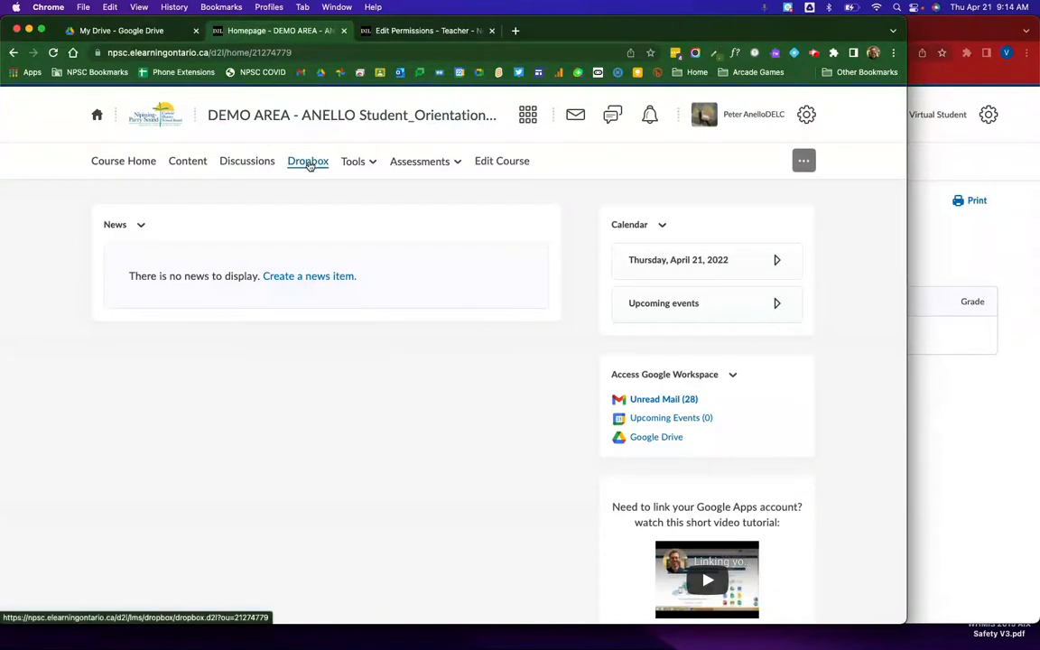
pyautogui.click(191, 164)
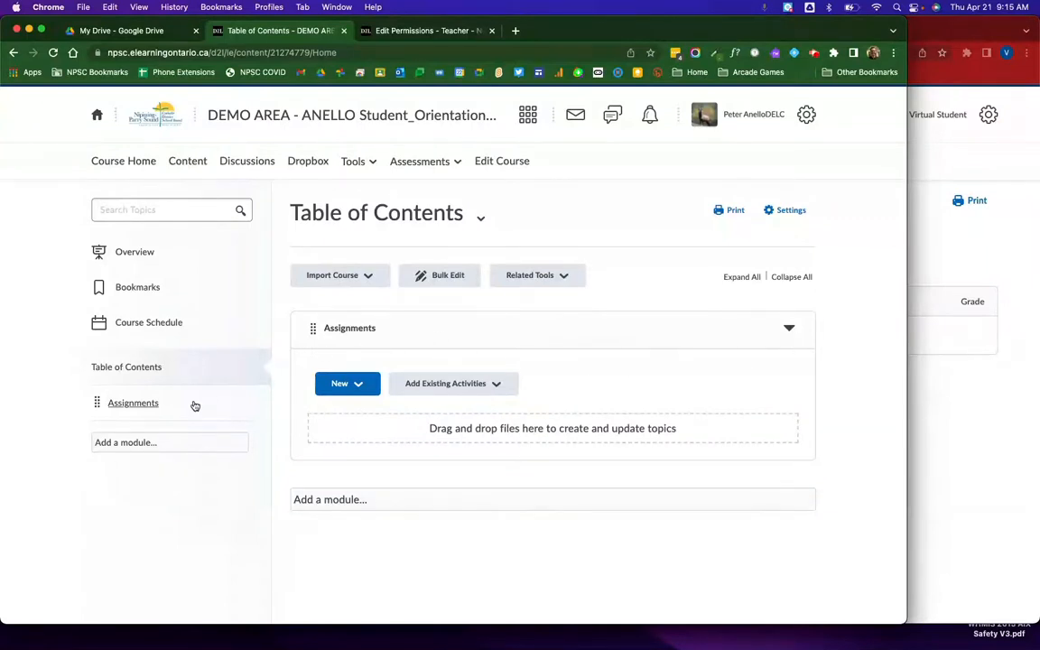
pyautogui.click(124, 405)
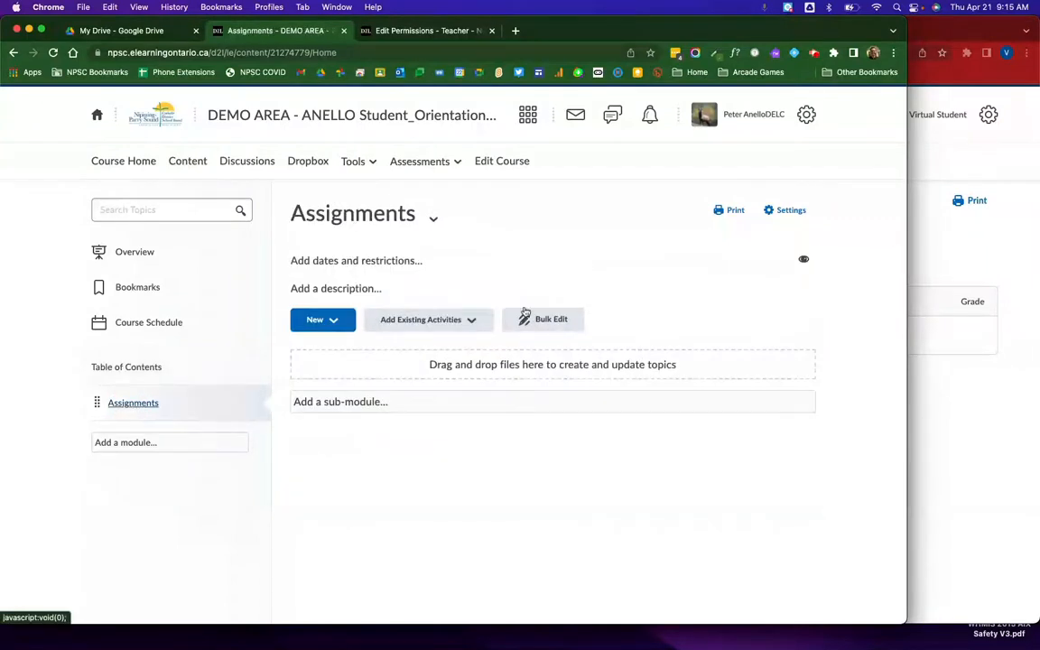
# Step: Start adding a Google Assignment to the module as an existing activity, continuing with the signed-in Google account
pyautogui.click(471, 322)
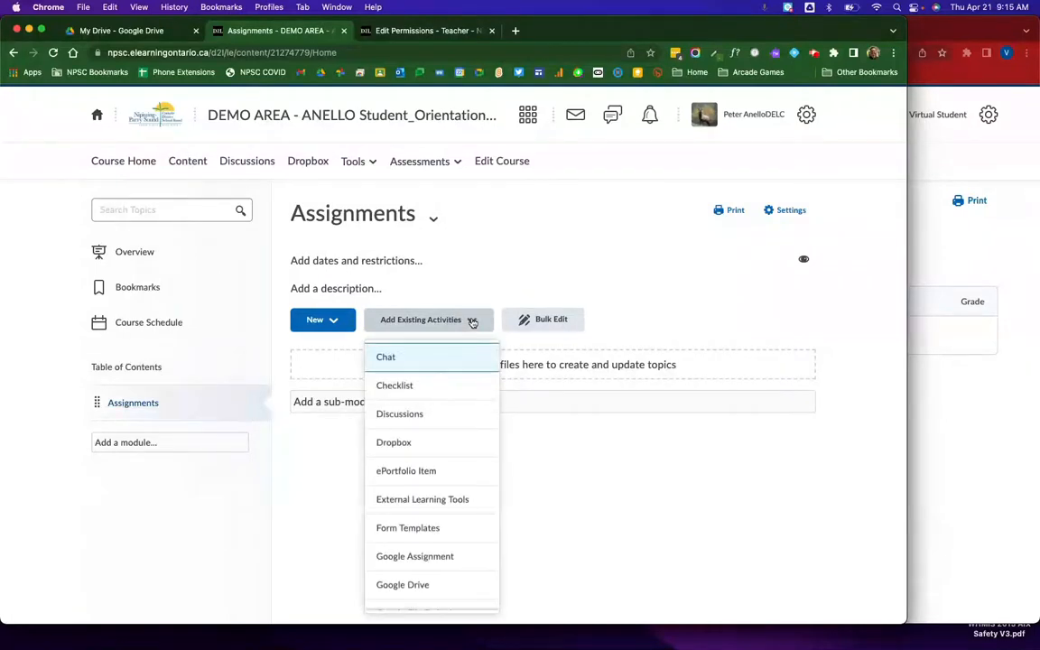
pyautogui.click(452, 503)
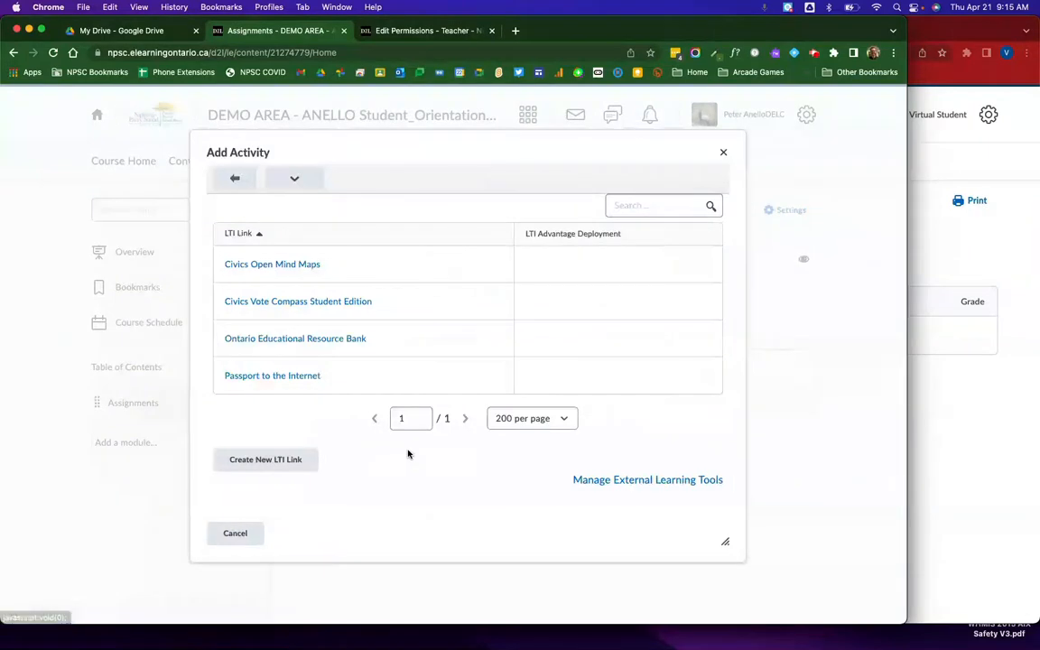
pyautogui.click(295, 181)
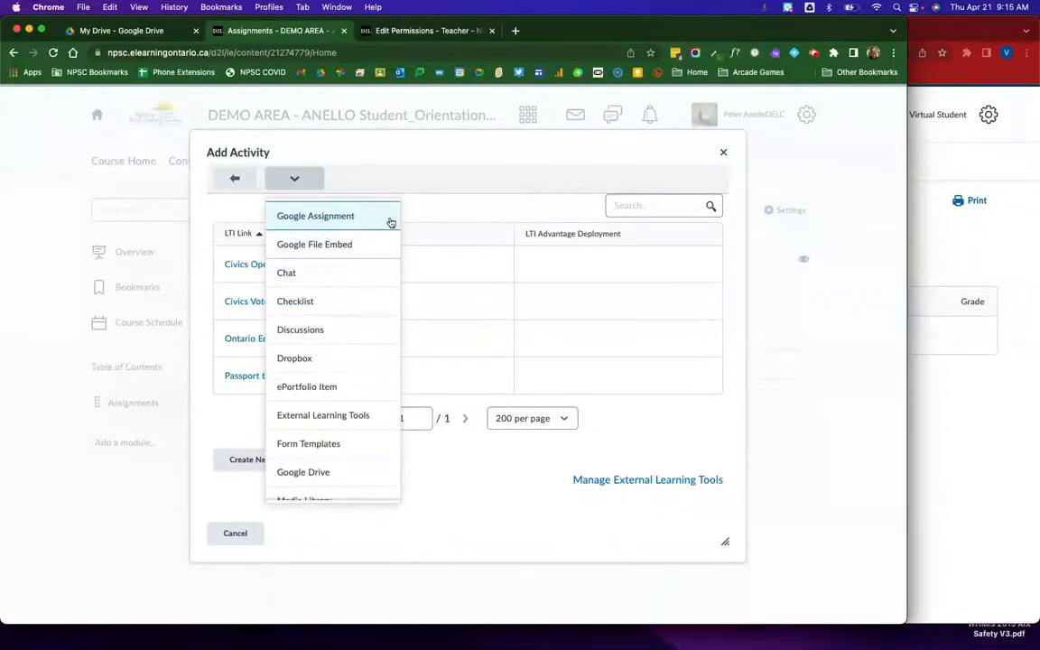
pyautogui.click(319, 218)
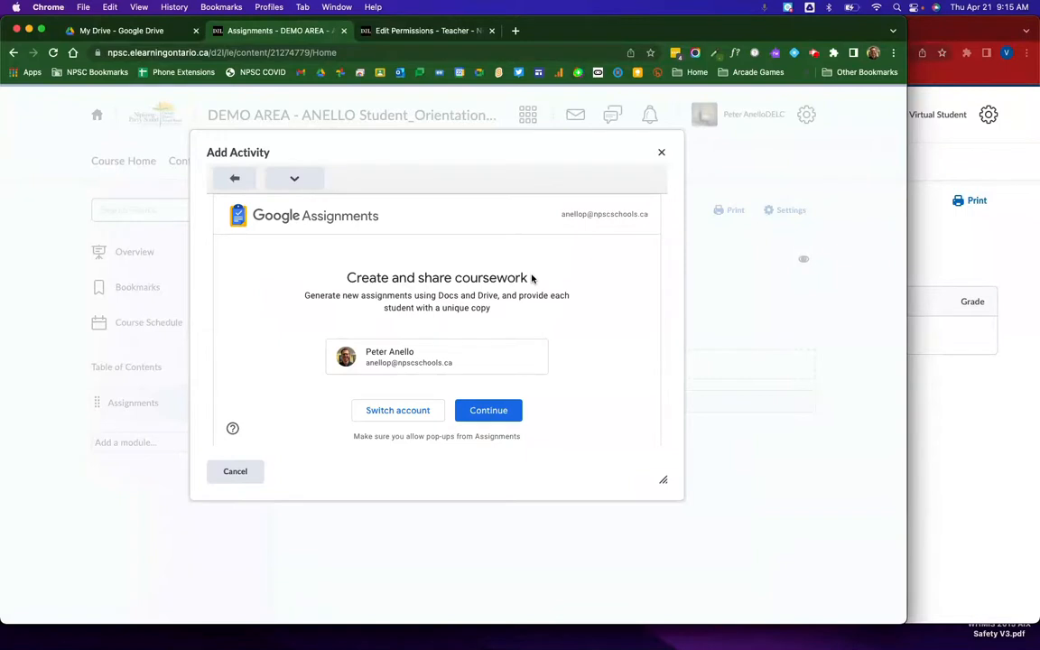
pyautogui.click(496, 411)
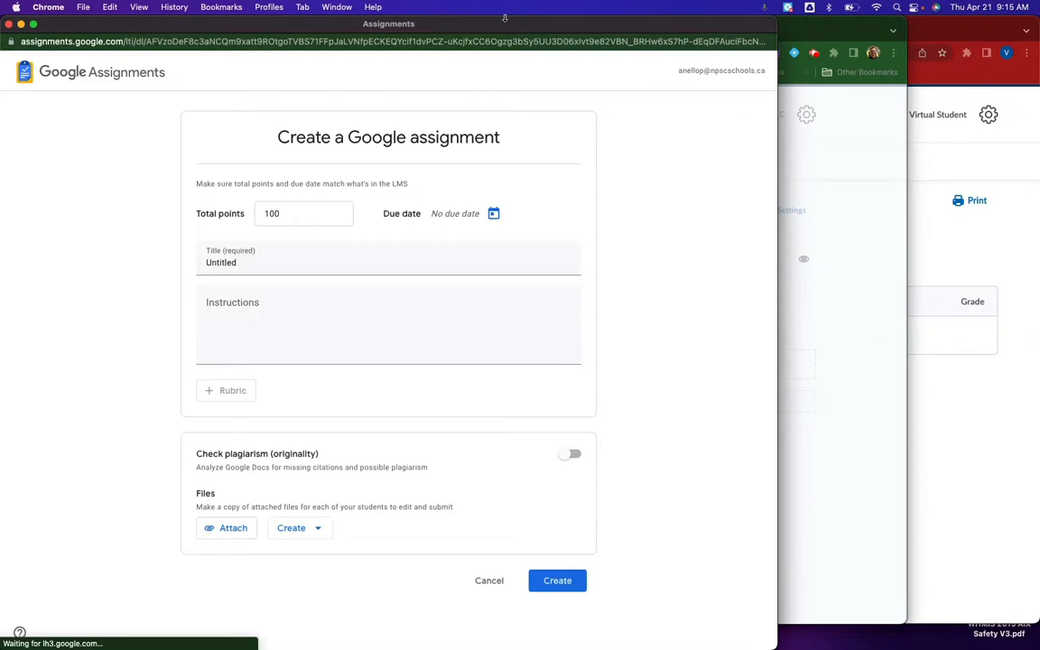
pyautogui.moveTo(504, 17); pyautogui.dragTo(590, 21)
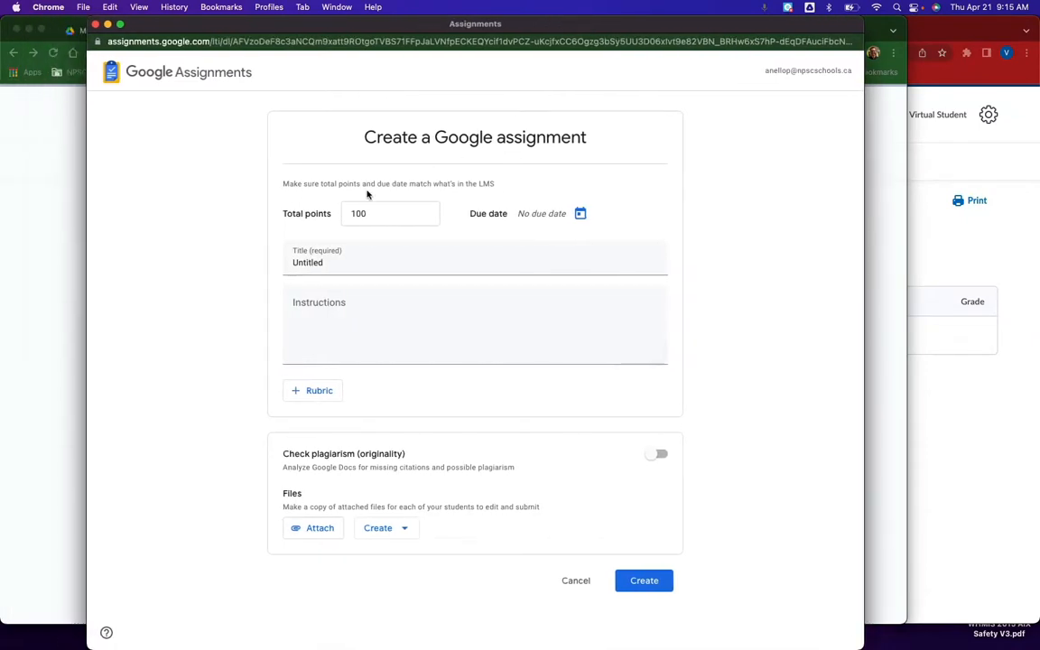
# Step: Set the Google assignment's total points to 10
pyautogui.moveTo(406, 212); pyautogui.dragTo(326, 213)
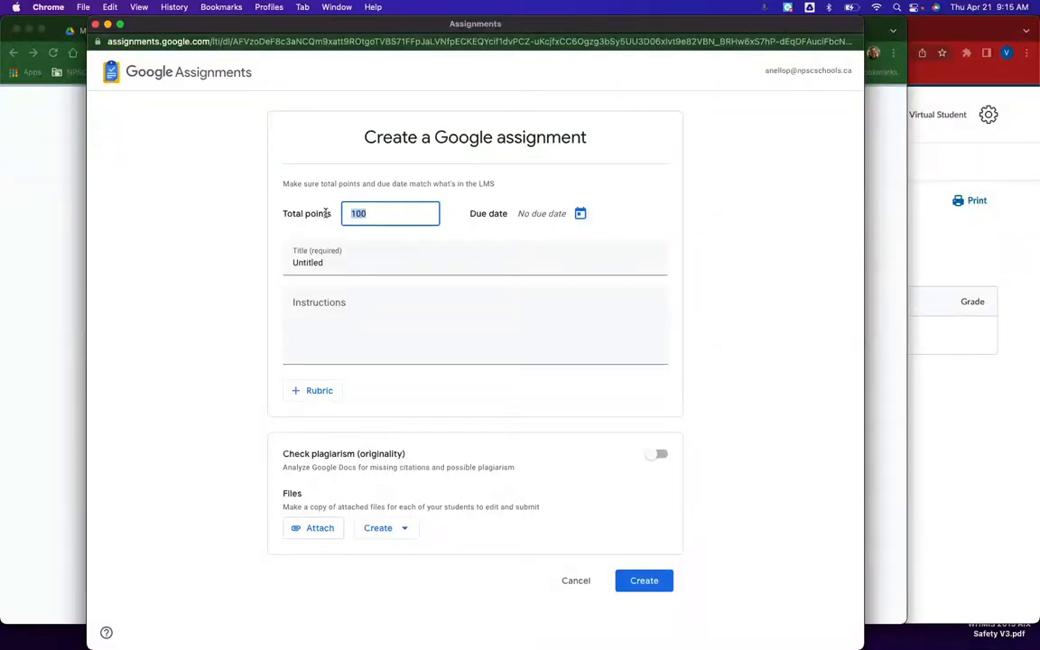
pyautogui.click(410, 213)
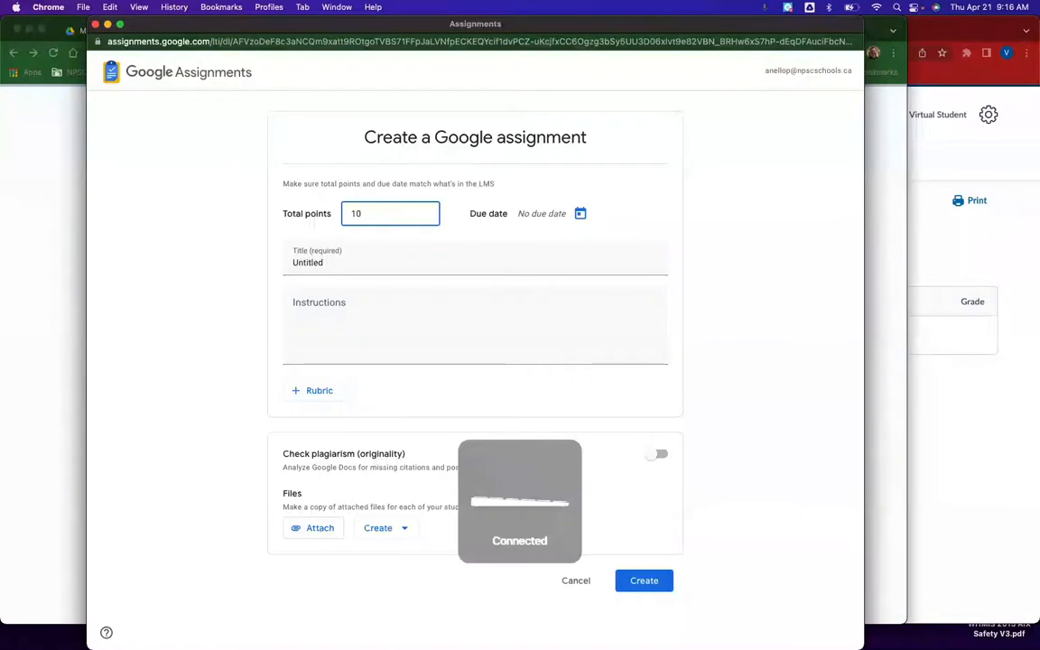
pyautogui.click(424, 257)
# Step: Set the assignment's due date to Apr 21, 2022 at 9:17 AM
pyautogui.click(580, 213)
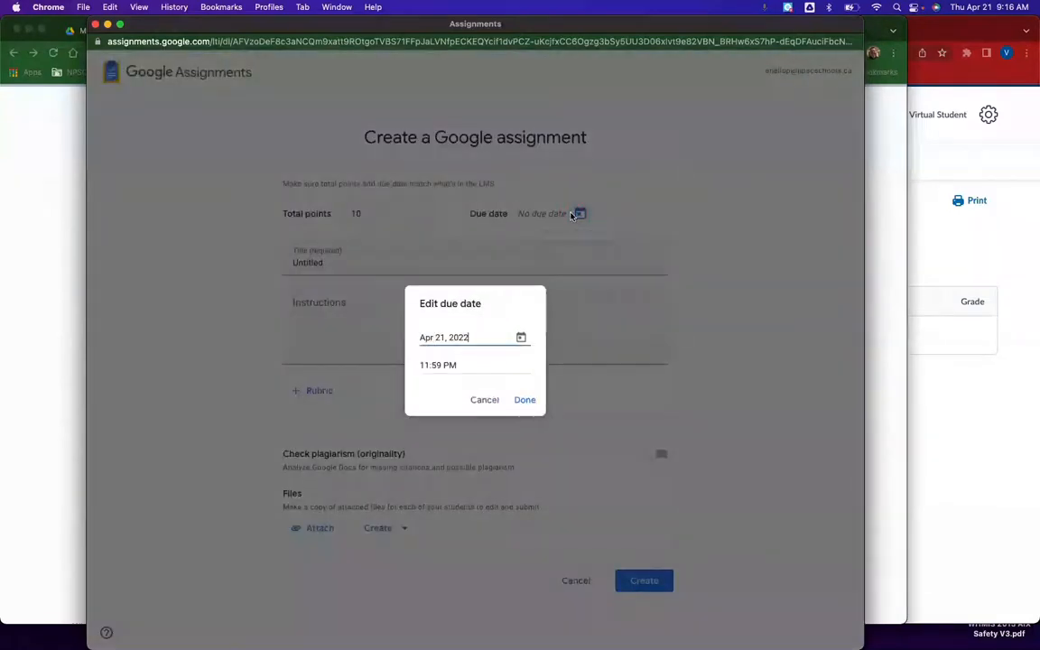
pyautogui.click(434, 366)
pyautogui.click(524, 338)
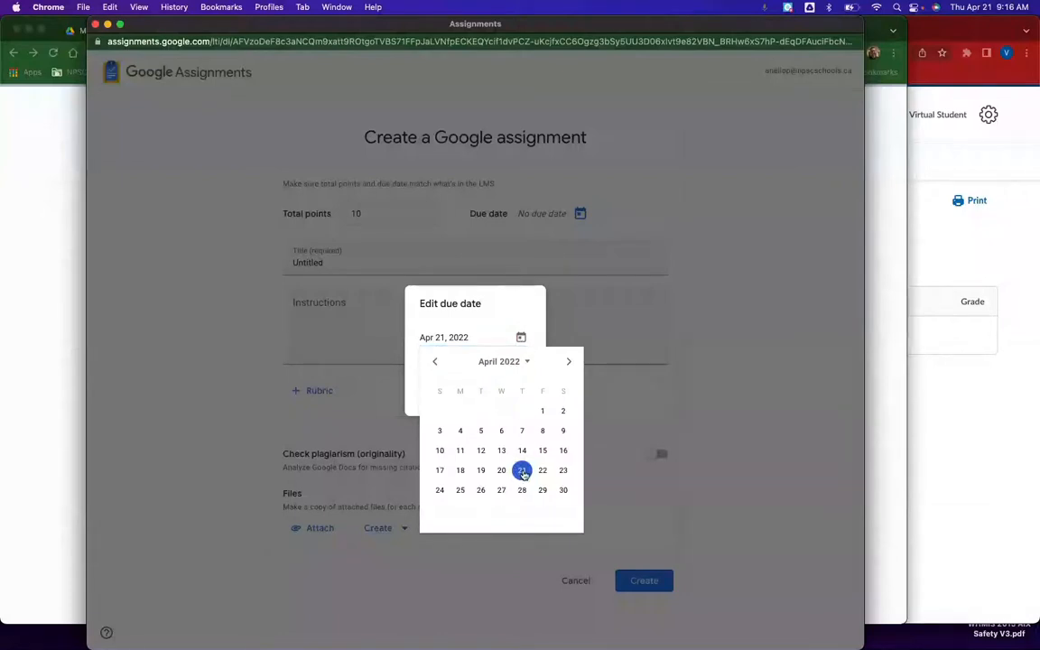
pyautogui.click(522, 470)
pyautogui.click(434, 365)
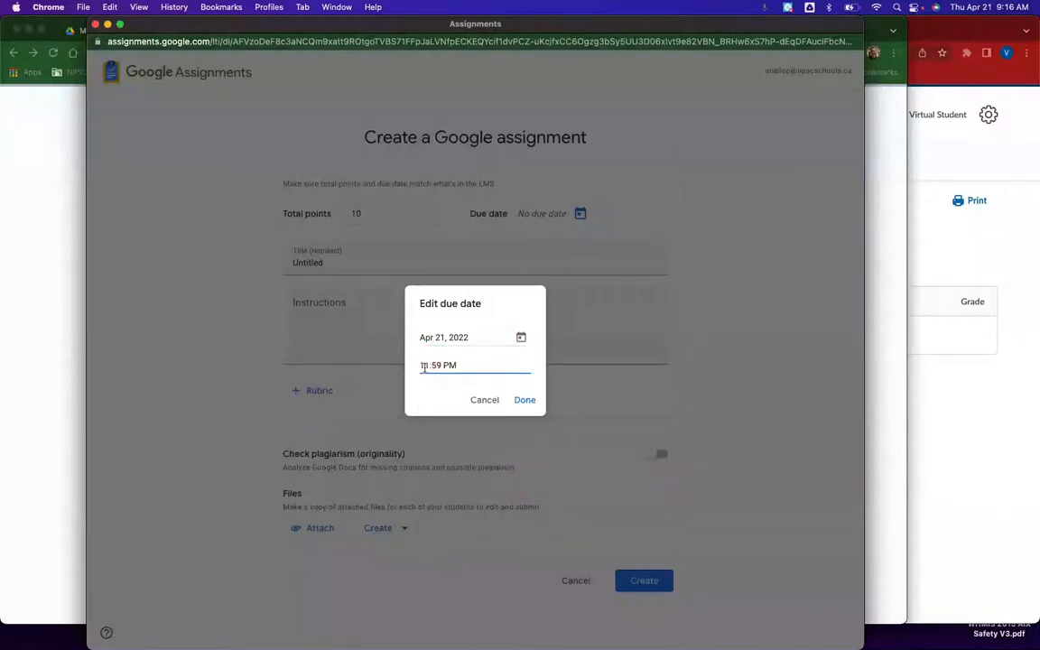
pyautogui.press('BackSpace')
pyautogui.press('BackSpace')
pyautogui.write('9')
pyautogui.click(426, 365)
pyautogui.press('Delete')
pyautogui.press('Delete')
pyautogui.write('17')
pyautogui.click(443, 364)
pyautogui.write('A')
pyautogui.press('BackSpace')
pyautogui.click(524, 399)
# Step: Examine the assignment form's options for adding a rubric, attaching Drive files and creating new files
pyautogui.doubleClick(314, 261)
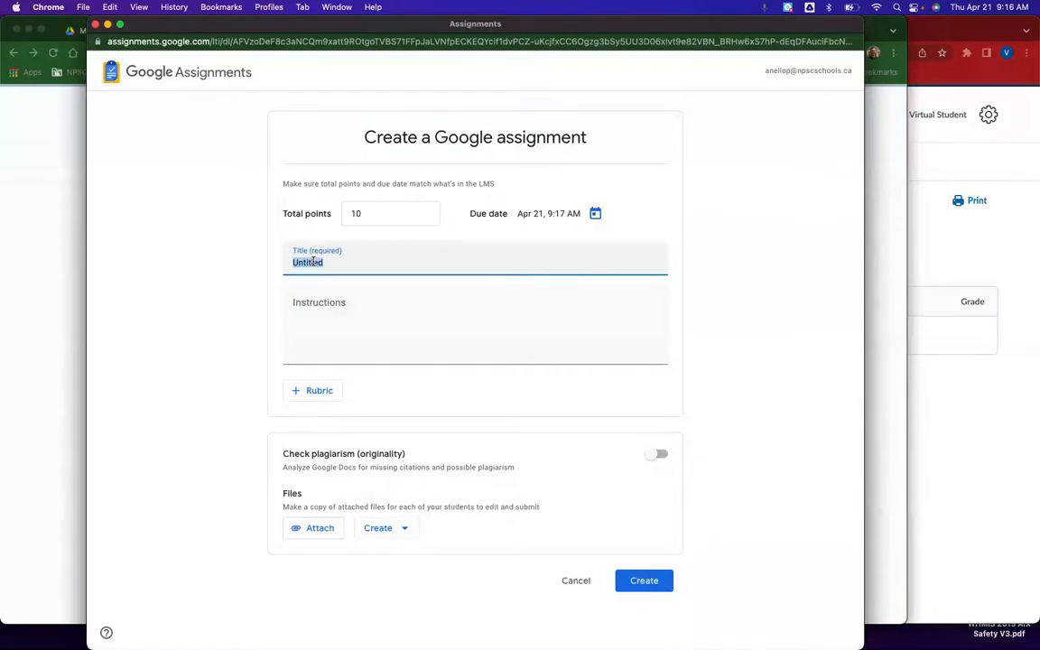
pyautogui.click(318, 395)
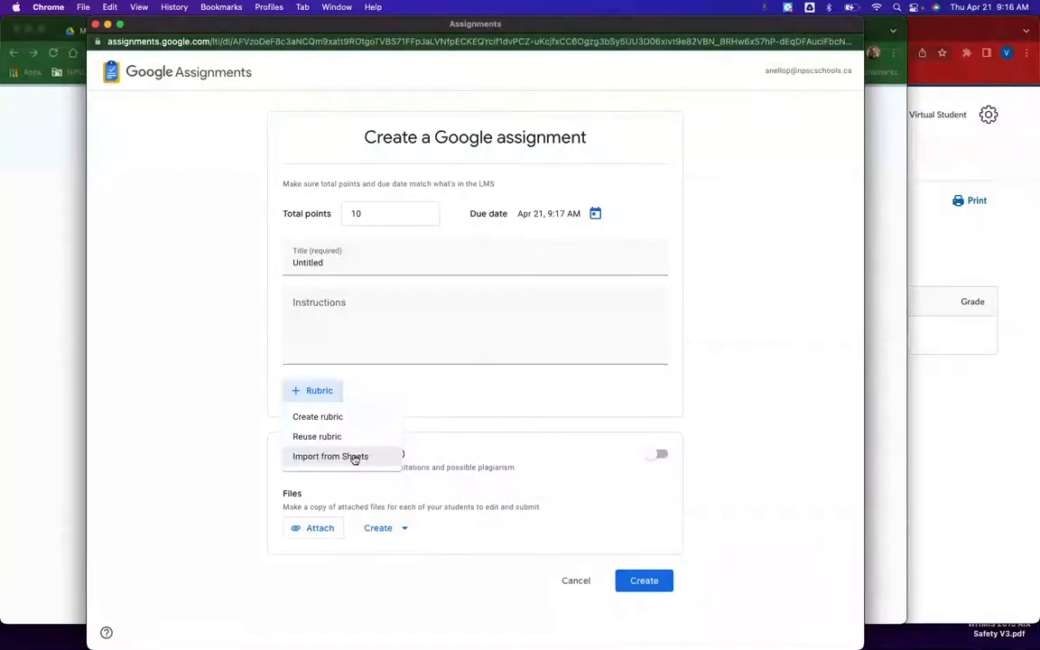
pyautogui.click(560, 494)
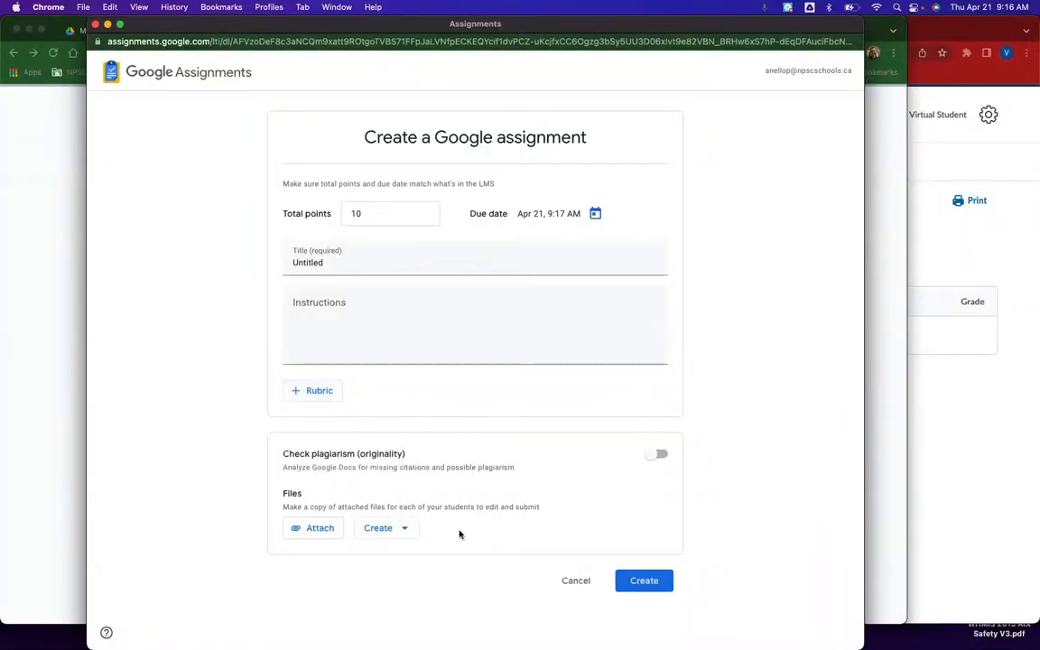
pyautogui.click(312, 531)
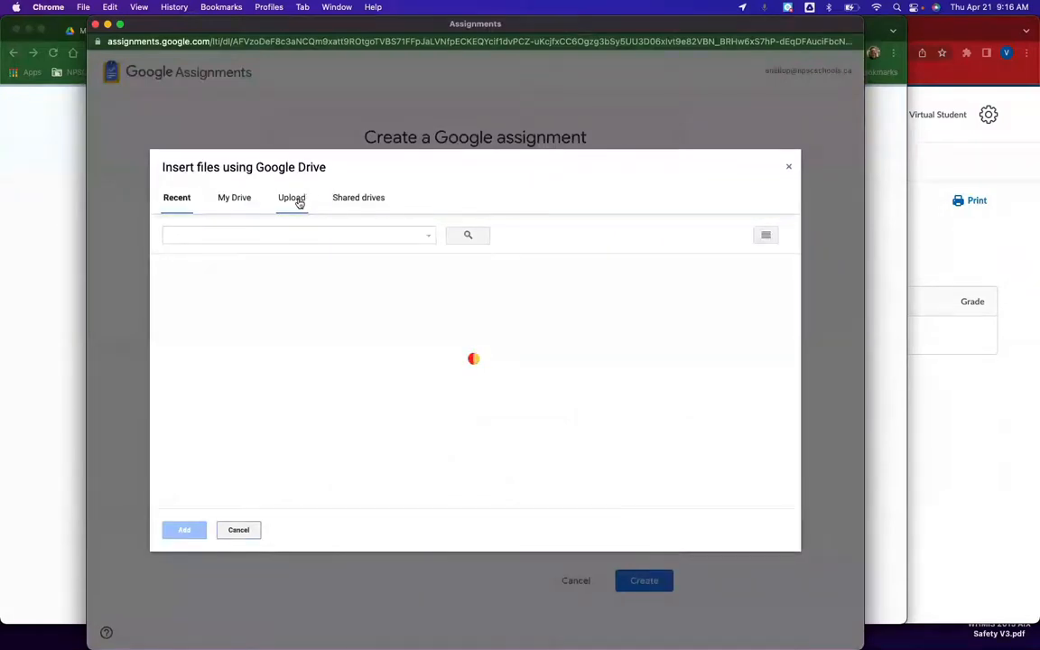
pyautogui.click(788, 166)
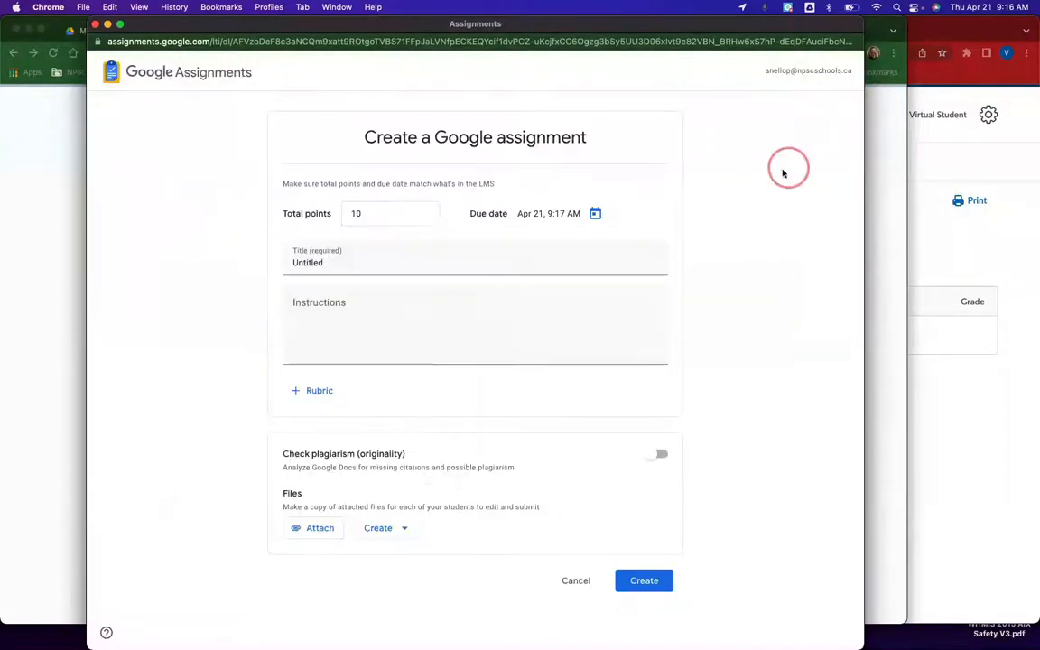
pyautogui.click(407, 529)
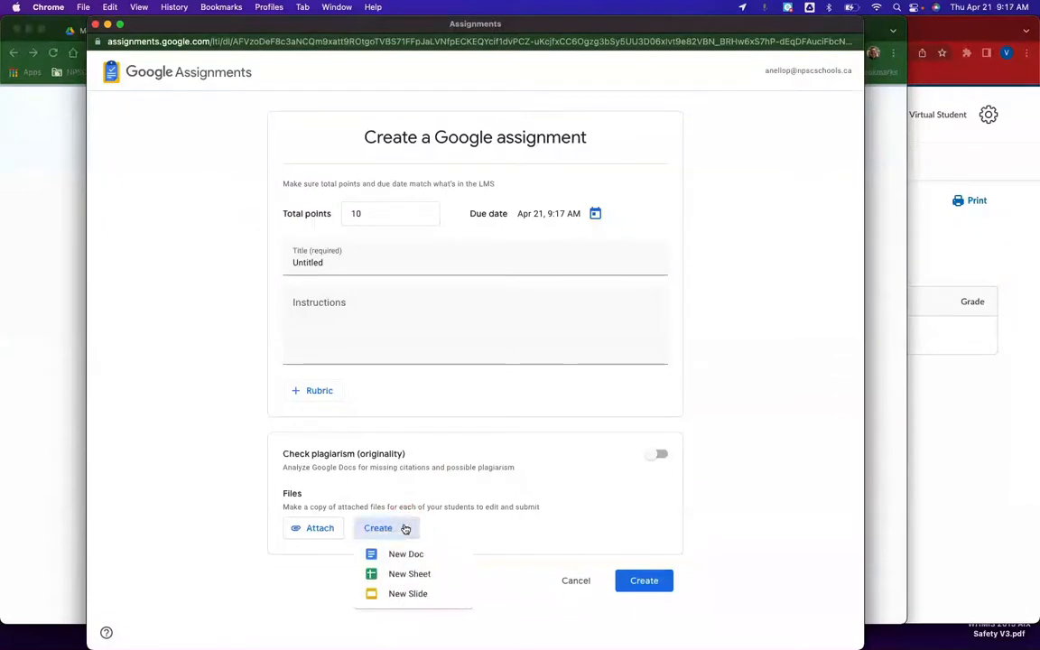
pyautogui.click(515, 507)
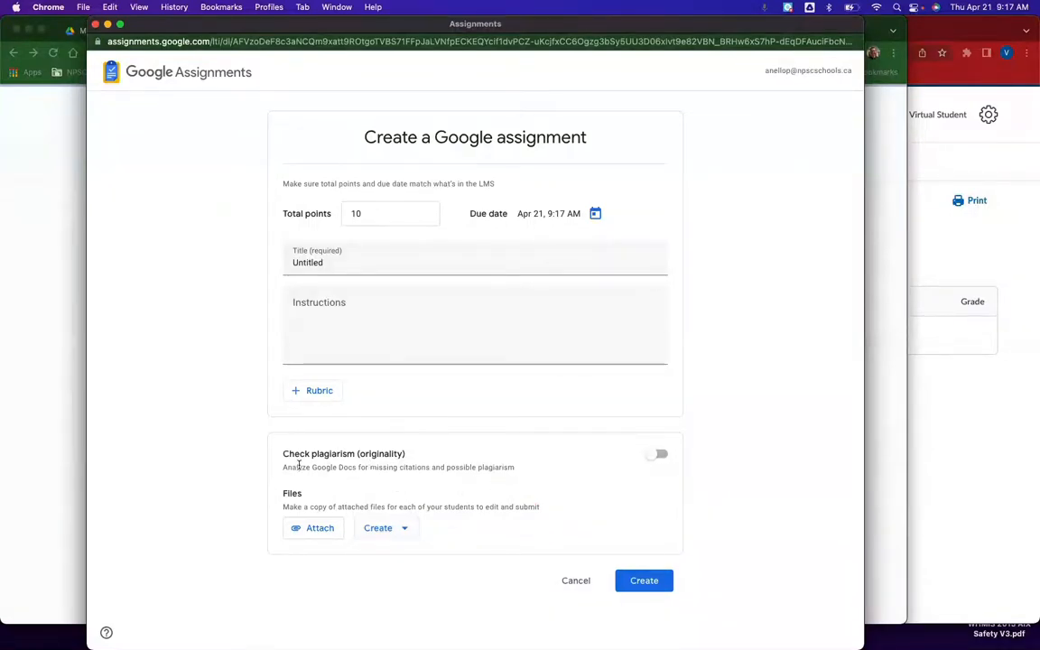
# Step: Turn on the plagiarism check and title the assignment "Test Assignments 1"
pyautogui.click(658, 454)
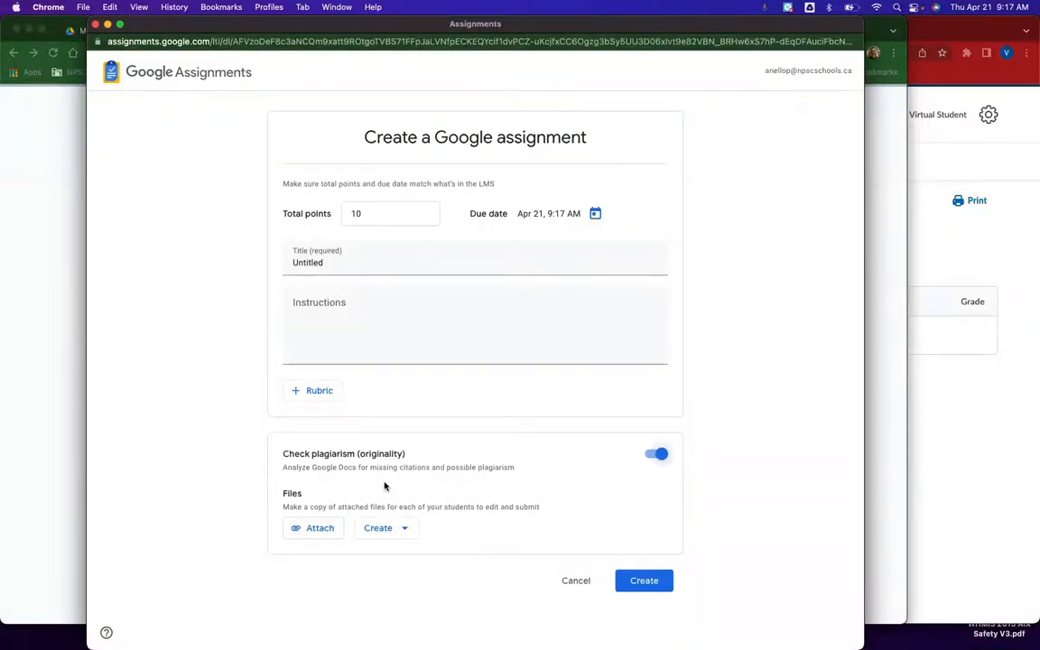
pyautogui.click(313, 260)
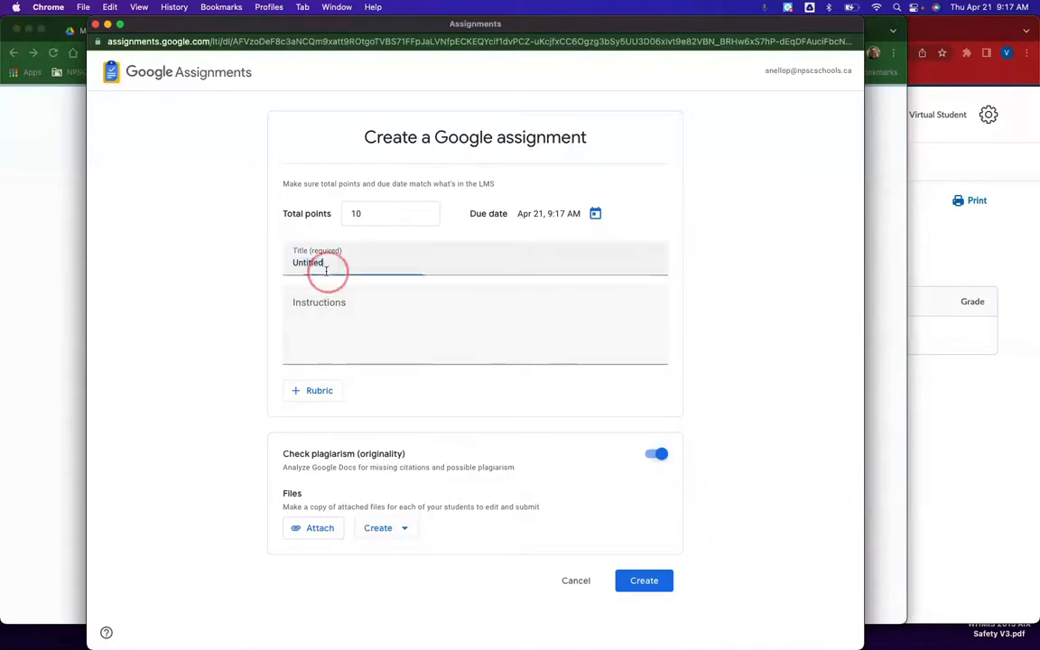
pyautogui.press('super+a')
pyautogui.write('Test Assignemnt')
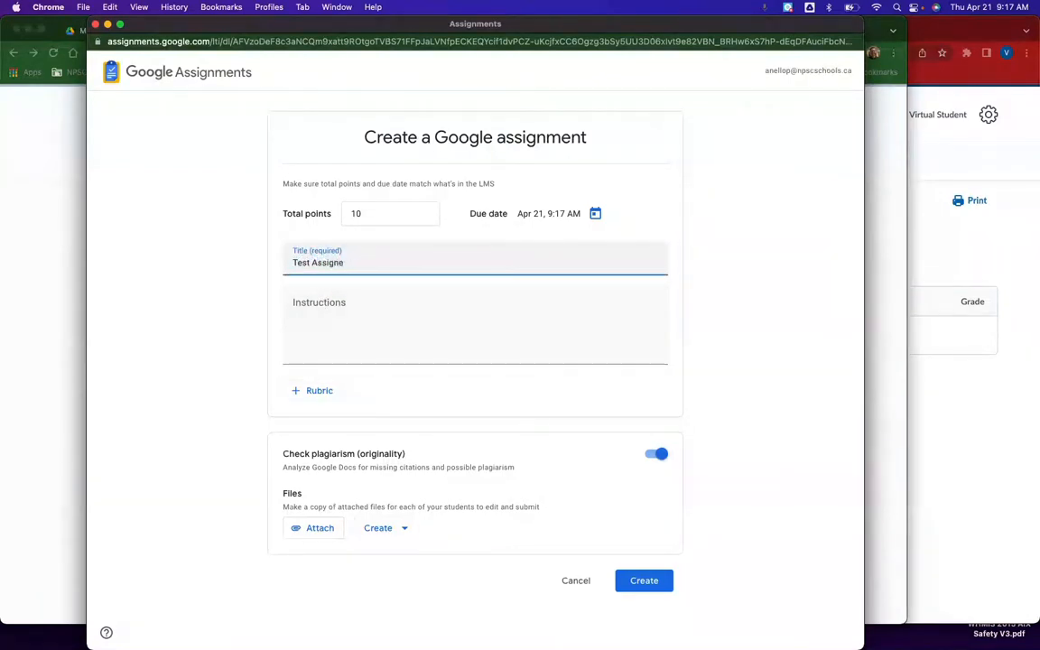
pyautogui.write('nts 1')
# Step: Add the instructions "Instructions here." and create the assignment
pyautogui.click(293, 307)
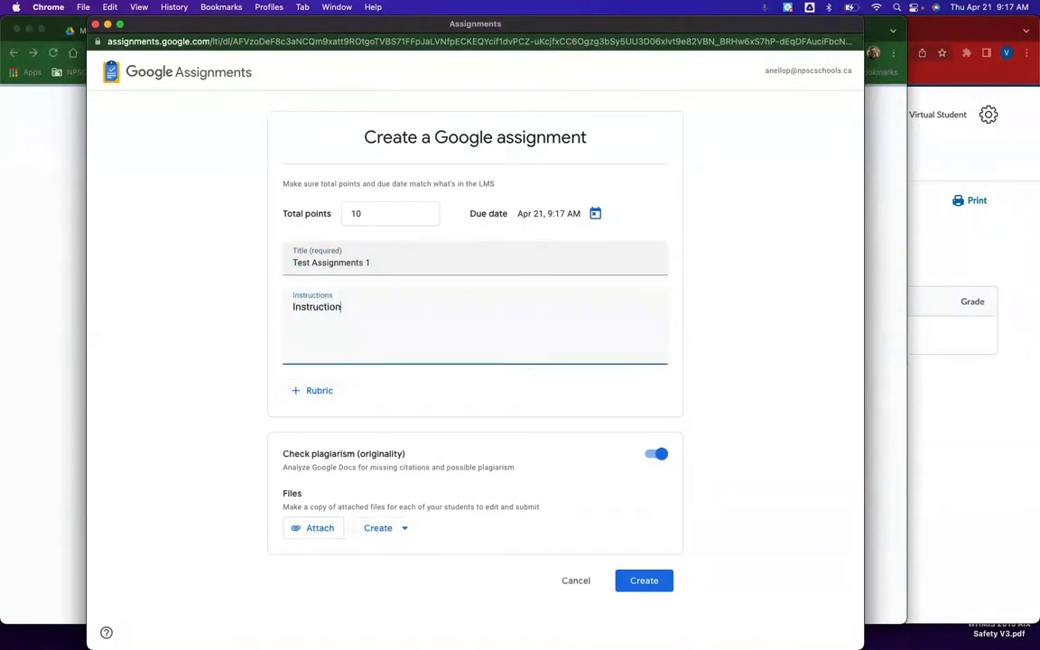
pyautogui.write('Instructions here.')
pyautogui.click(641, 585)
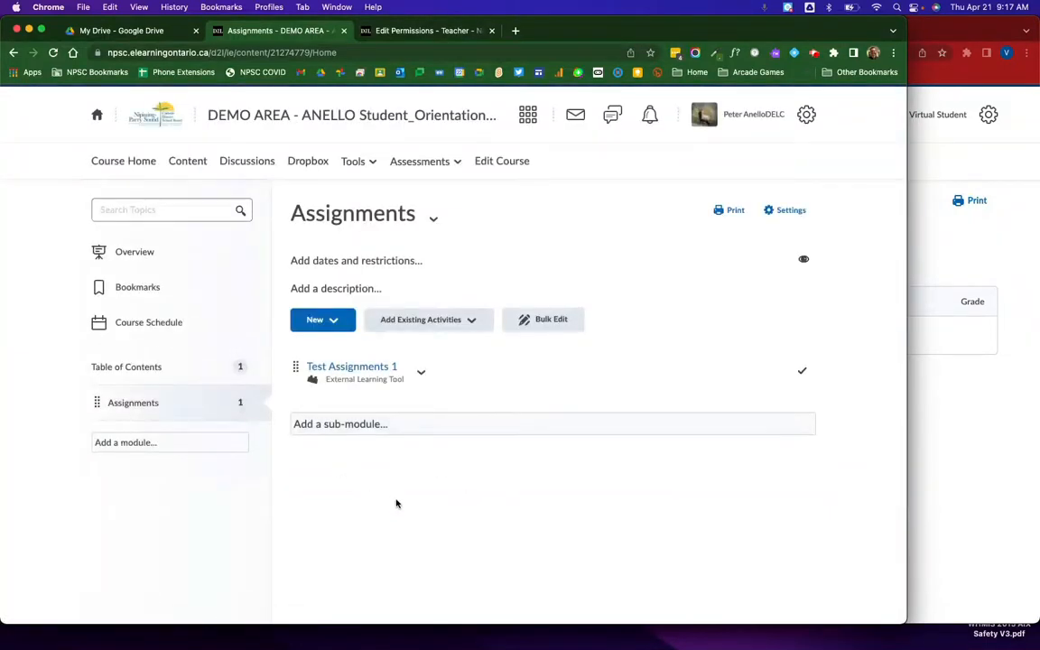
# Step: Open Test Assignments 1 from the module and review its settings and student submissions area
pyautogui.click(359, 368)
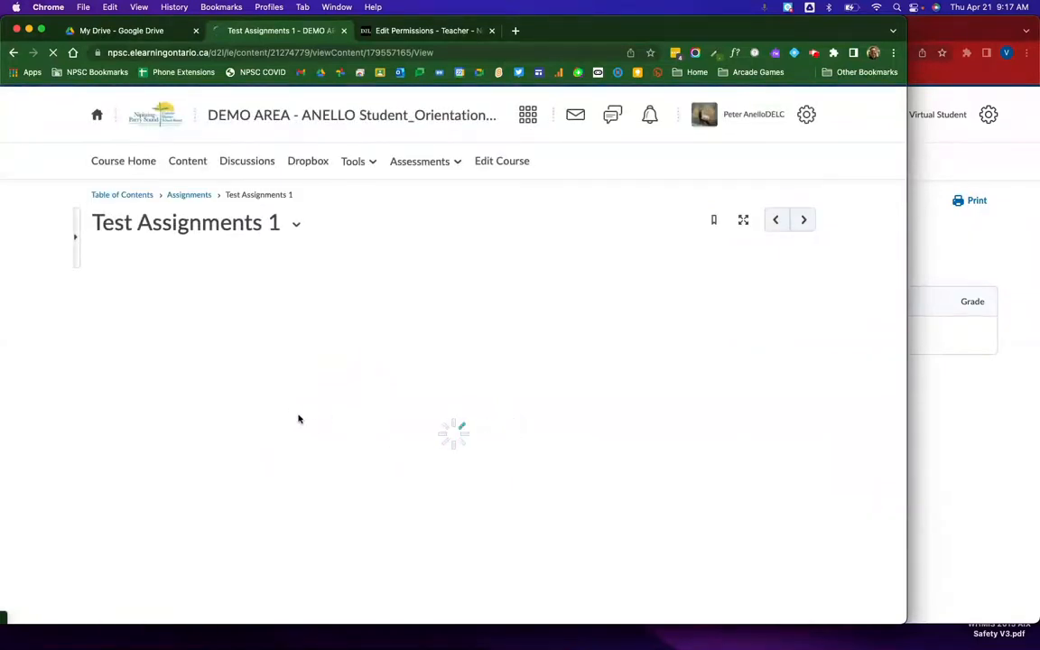
pyautogui.scroll(-4, 316, 424)
pyautogui.scroll(5, 320, 423)
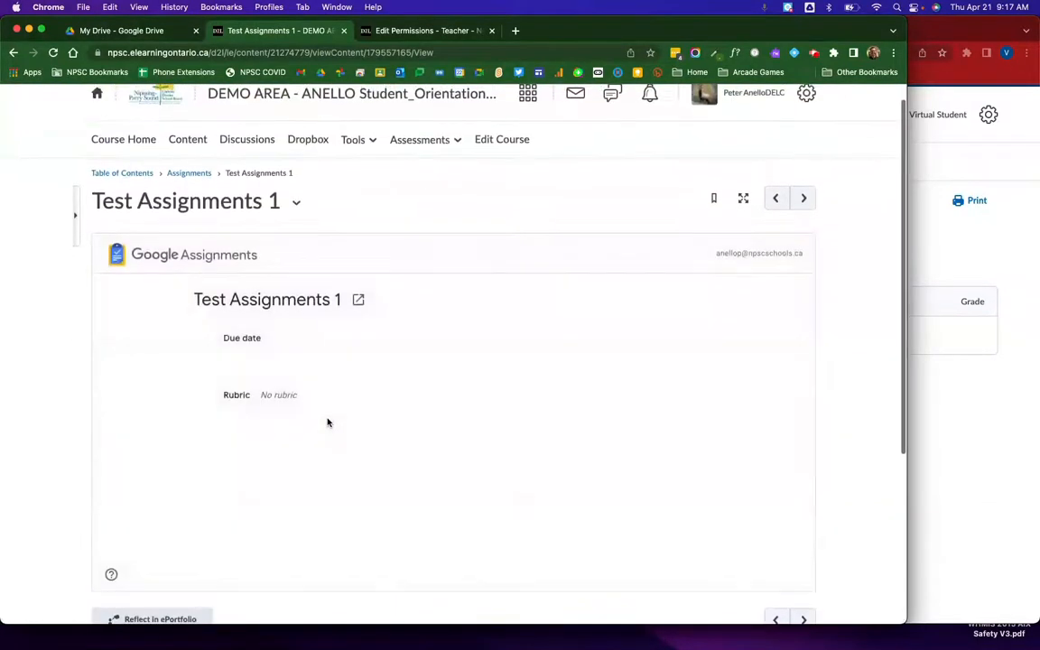
pyautogui.scroll(-2, 230, 420)
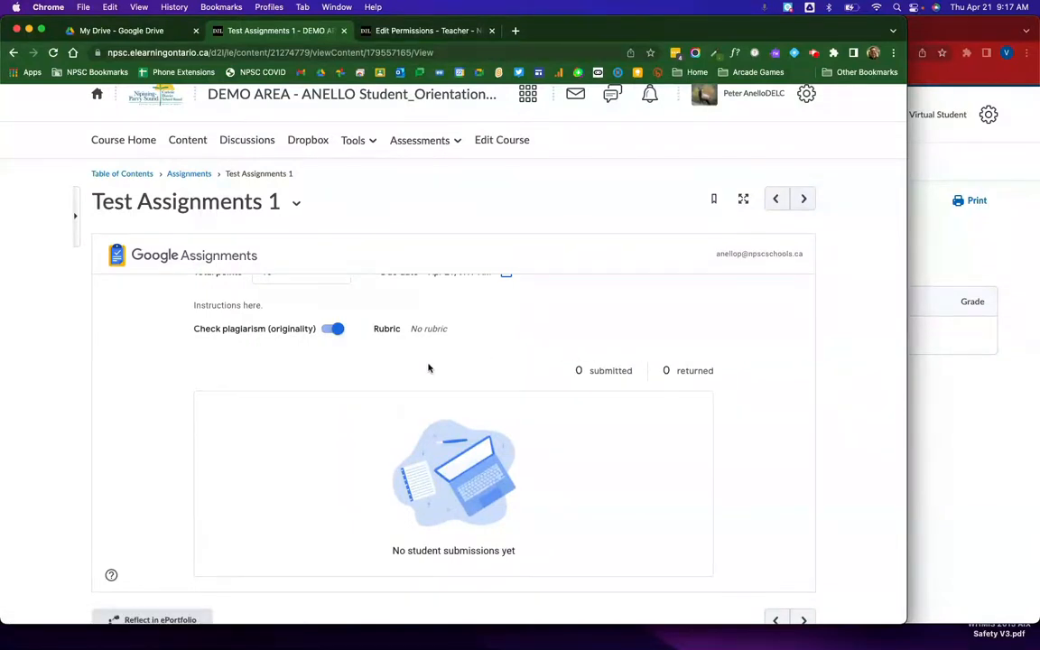
# Step: Switch to the student's browser window and open Test Assignments 1 from the course content
pyautogui.click(960, 258)
pyautogui.click(303, 163)
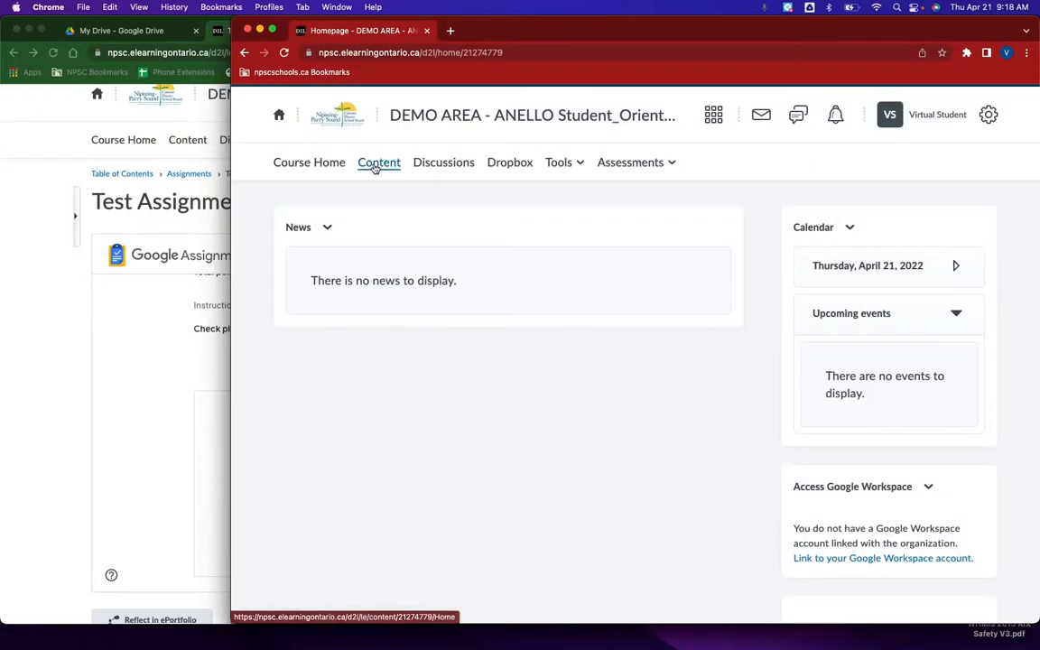
pyautogui.click(375, 168)
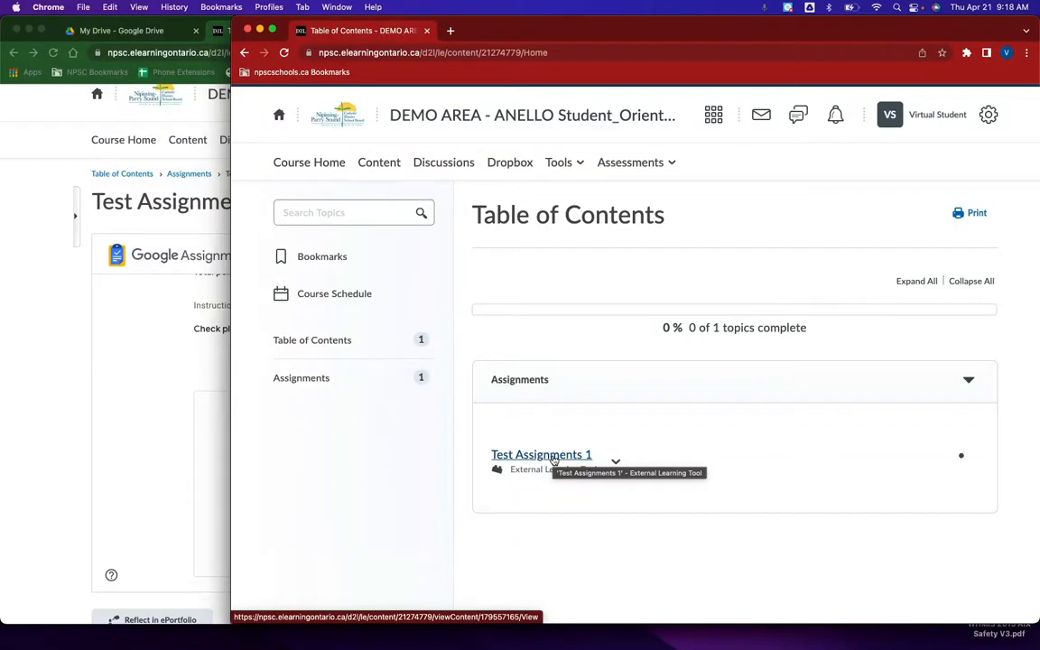
pyautogui.click(554, 460)
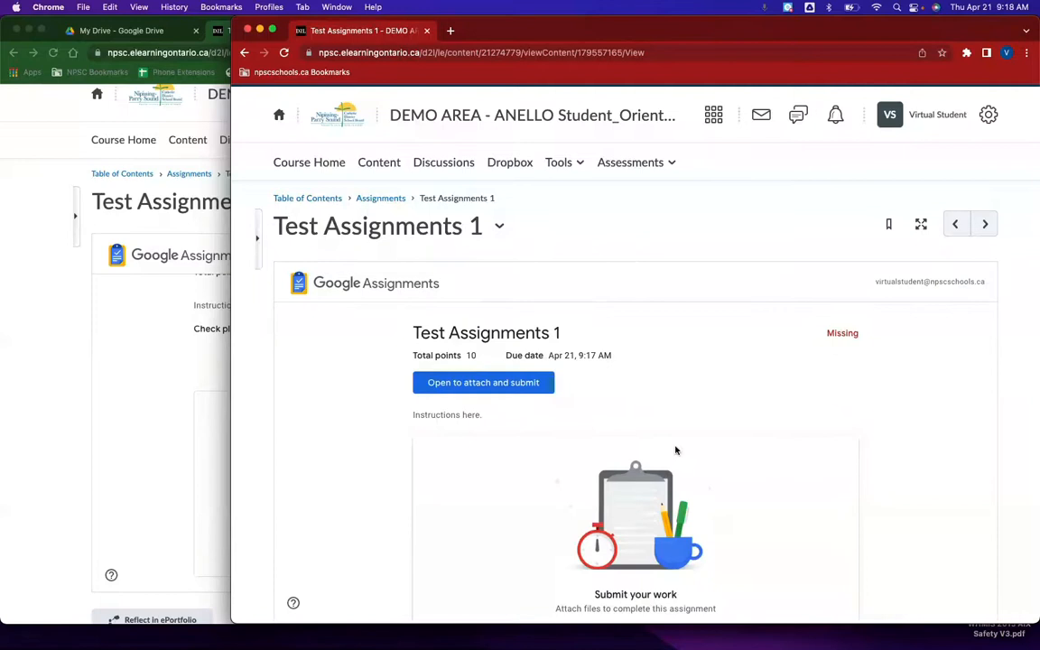
# Step: Review the assignment's points and due date in the student view, and open it for attaching and submitting work
pyautogui.scroll(-2, 554, 462)
pyautogui.scroll(2, 554, 462)
pyautogui.moveTo(611, 354); pyautogui.dragTo(573, 355)
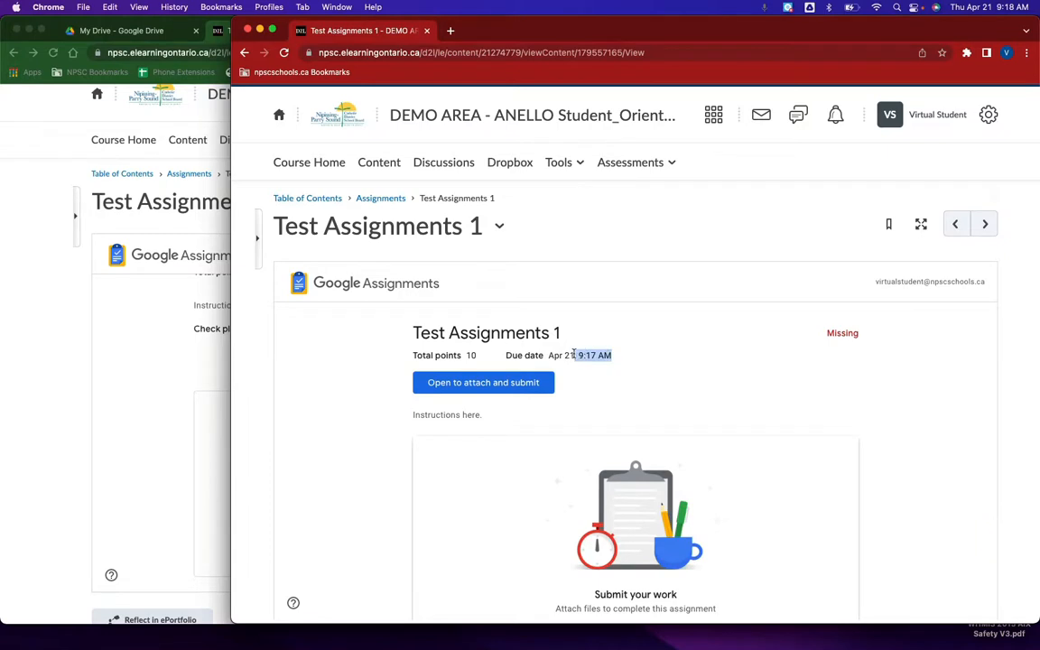
pyautogui.click(447, 352)
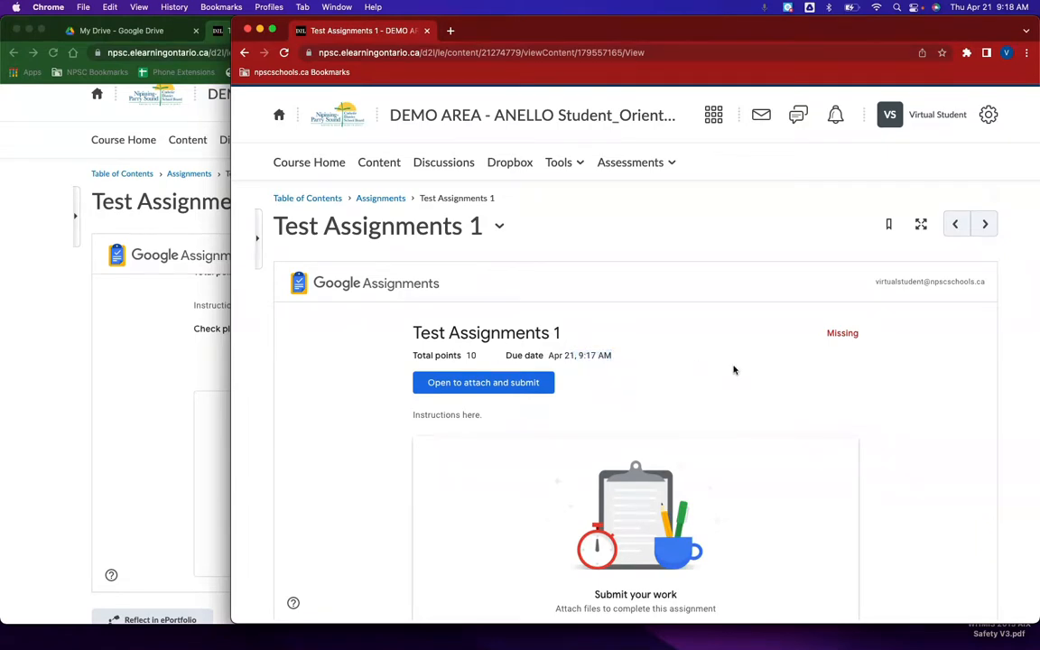
pyautogui.click(494, 383)
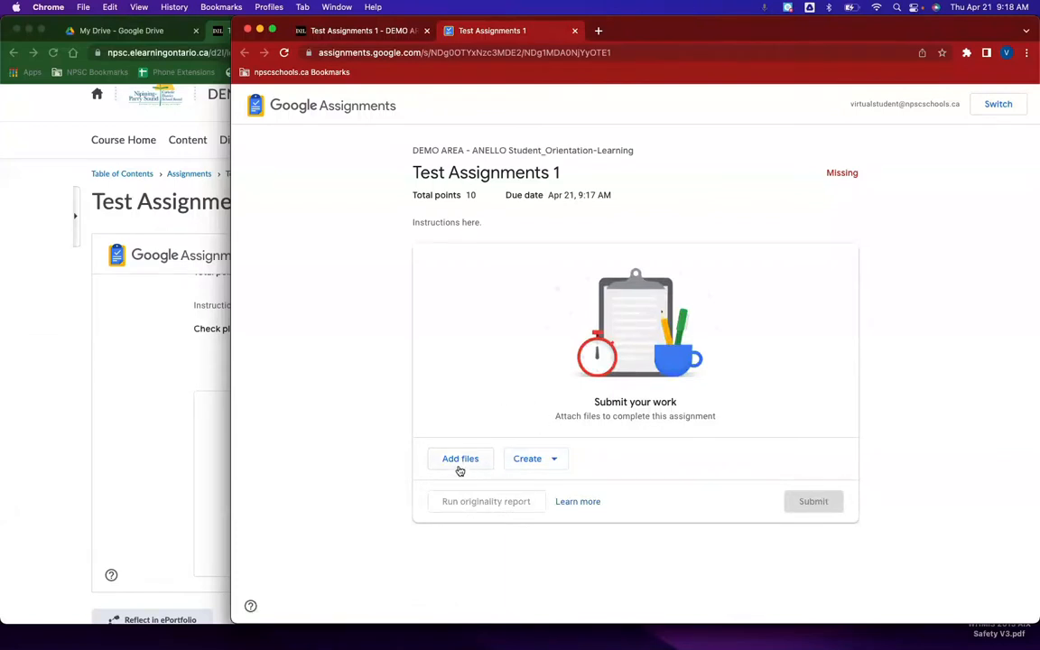
# Step: Attach the "Coyote Trouble in the Park - Comprehension Check" document from the student's recent Google Drive files to Test Assignments 1
pyautogui.click(548, 462)
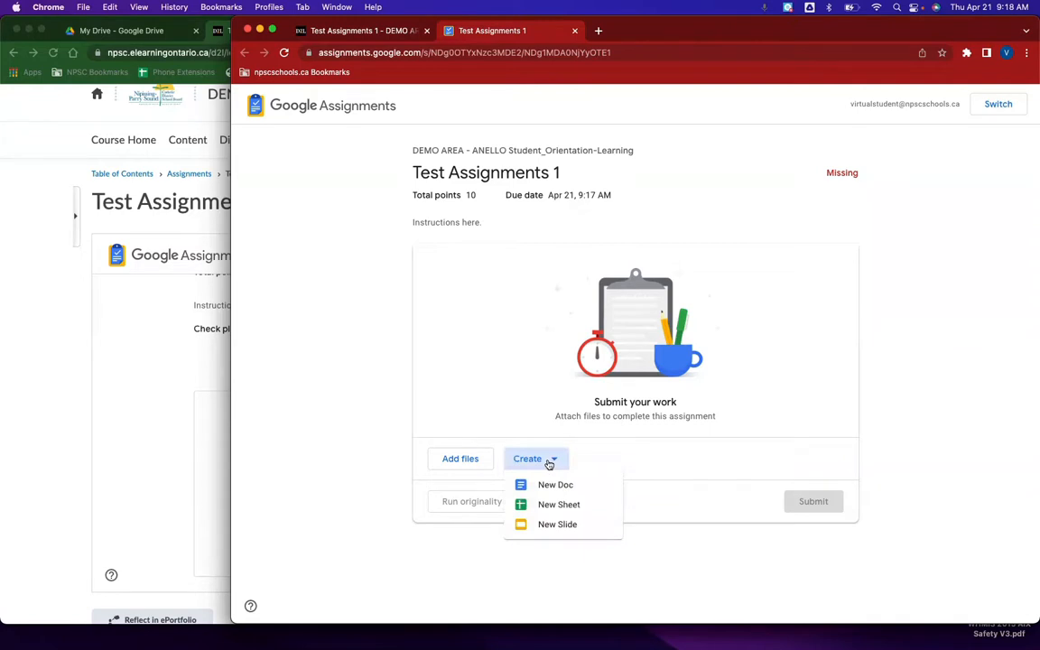
pyautogui.click(406, 470)
pyautogui.click(475, 460)
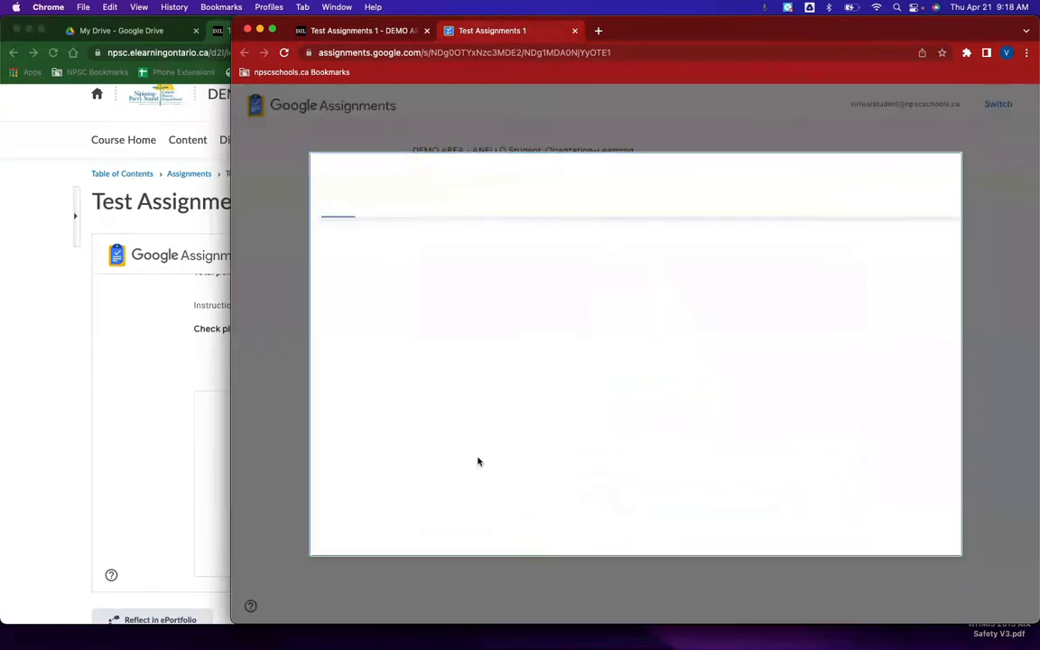
pyautogui.scroll(-5, 458, 403)
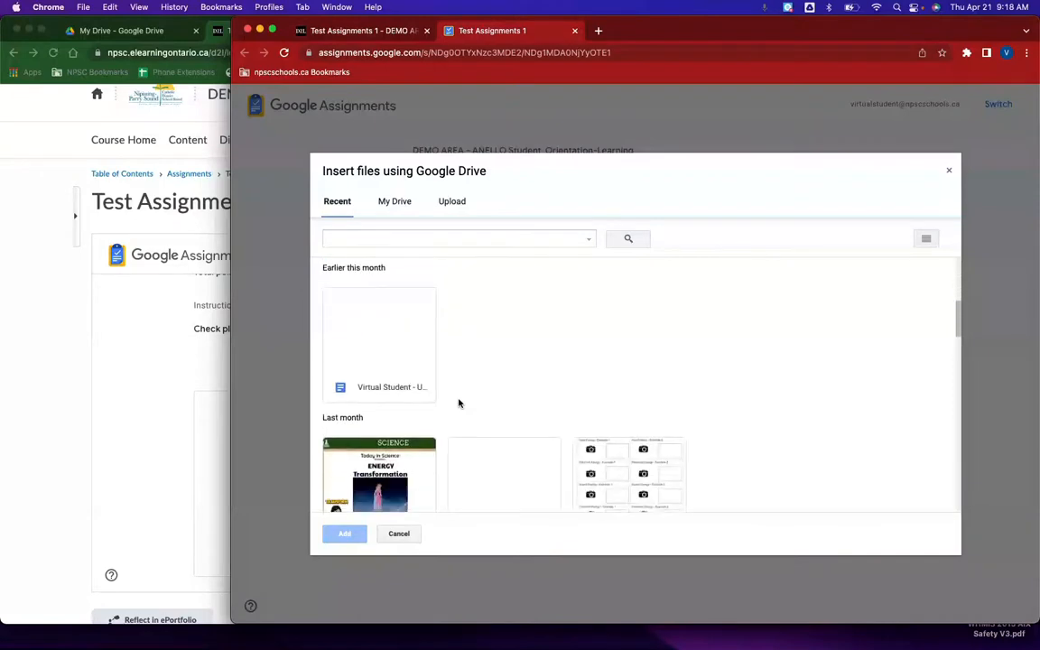
pyautogui.scroll(-3, 458, 403)
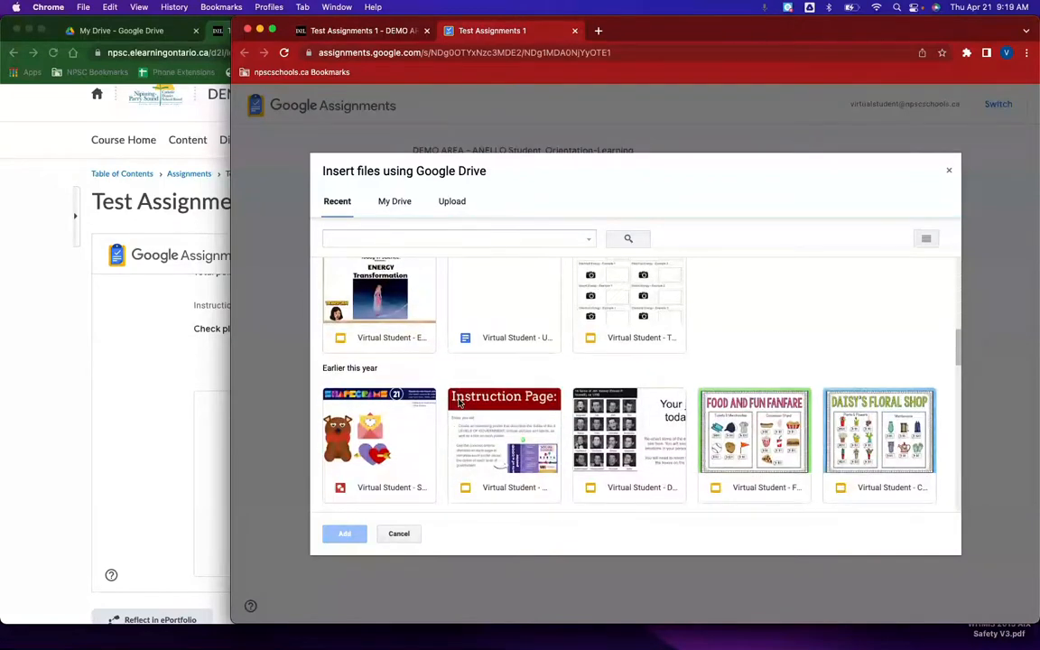
pyautogui.scroll(-3, 458, 403)
pyautogui.scroll(2, 457, 403)
pyautogui.click(658, 432)
pyautogui.scroll(-3, 657, 432)
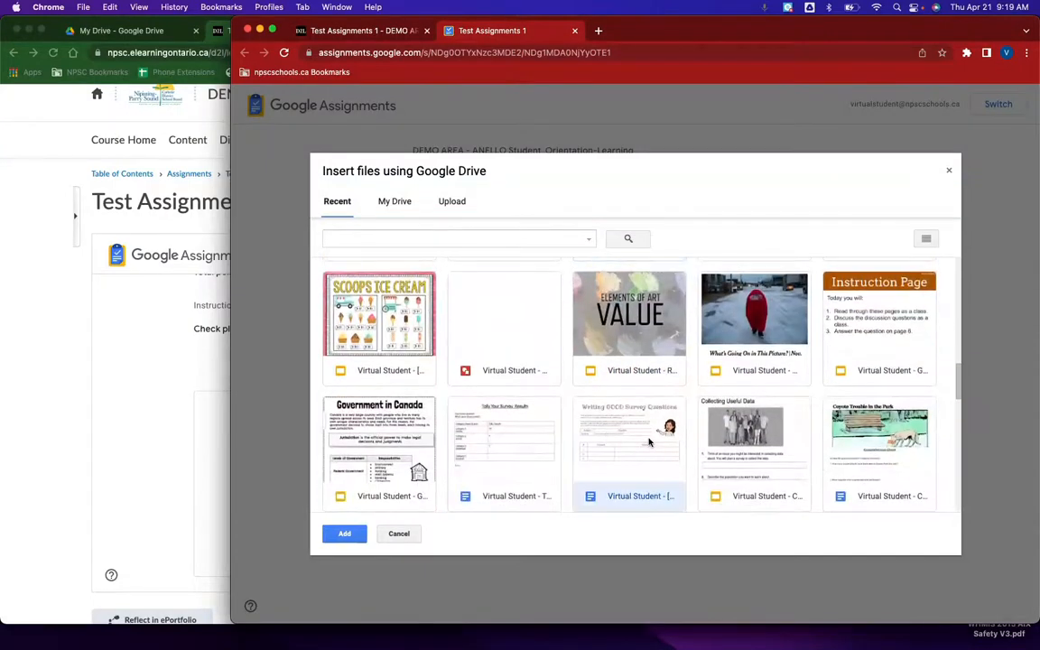
pyautogui.click(344, 534)
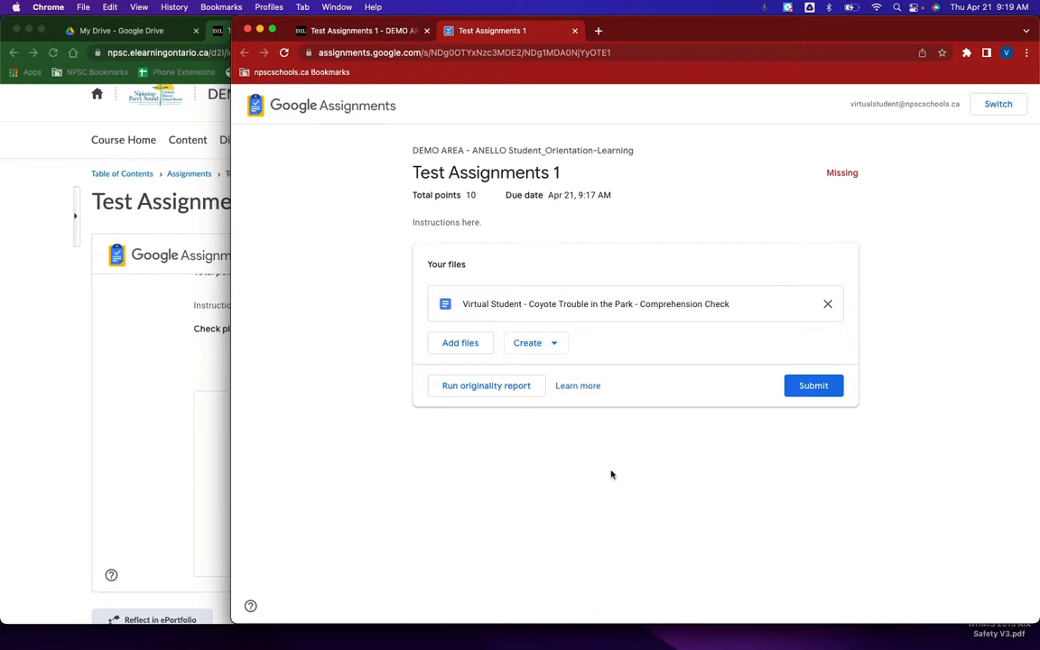
# Step: Run an originality report on the attached Comprehension Check document
pyautogui.click(495, 390)
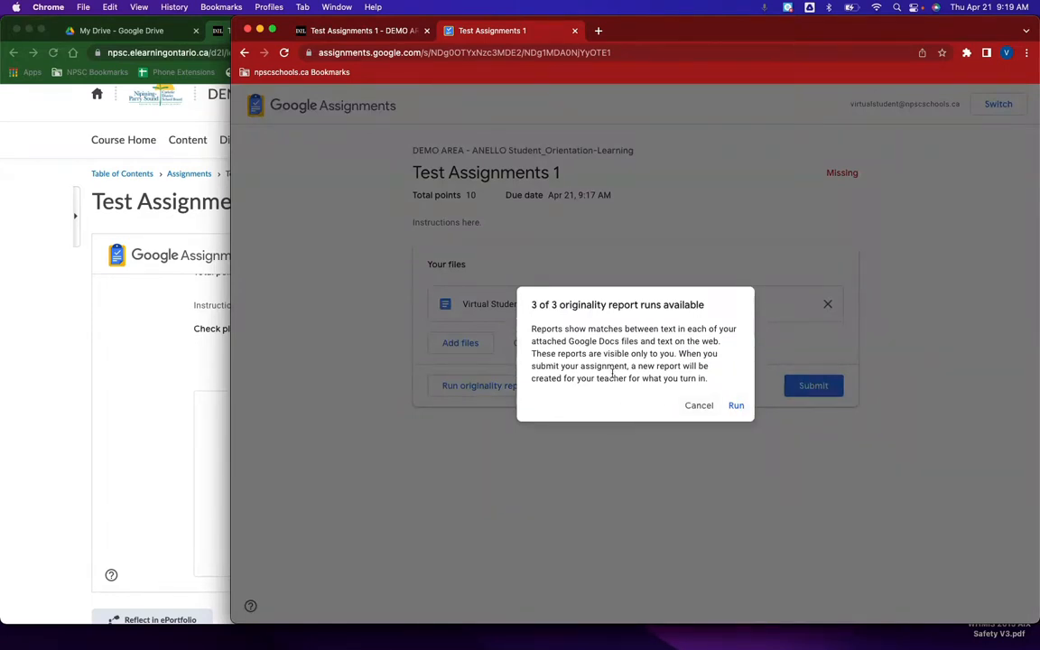
pyautogui.click(729, 407)
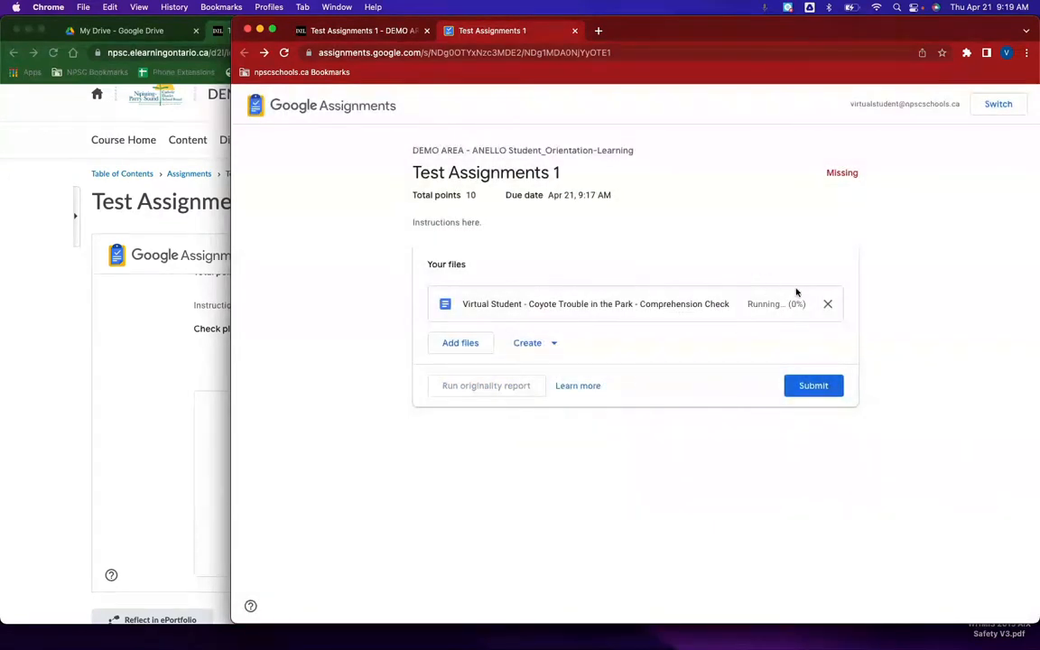
pyautogui.moveTo(749, 304); pyautogui.dragTo(837, 306)
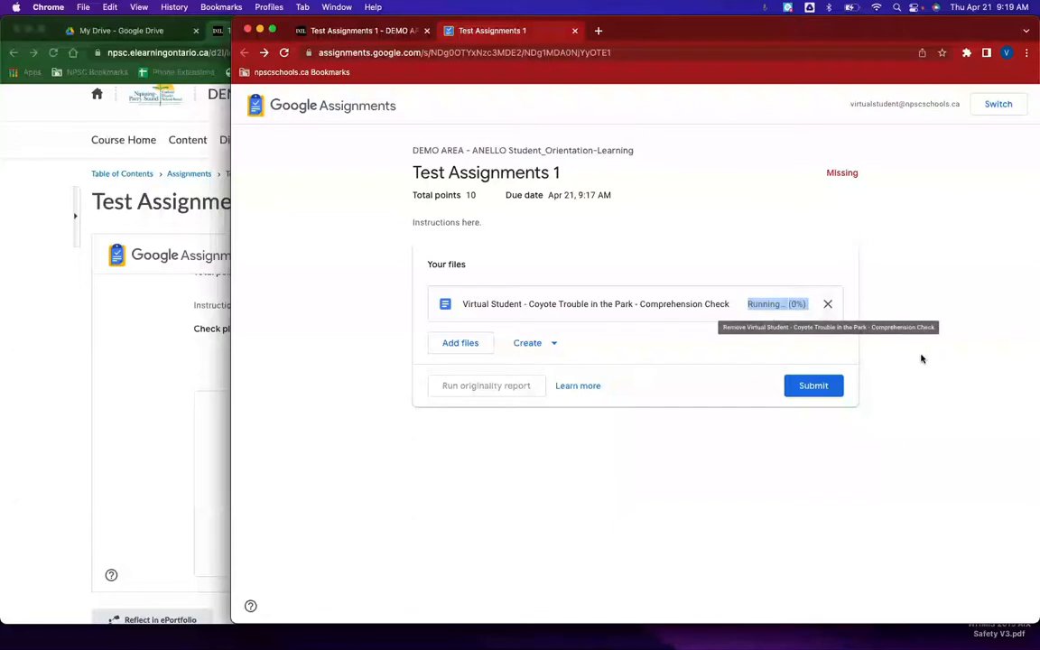
pyautogui.click(922, 363)
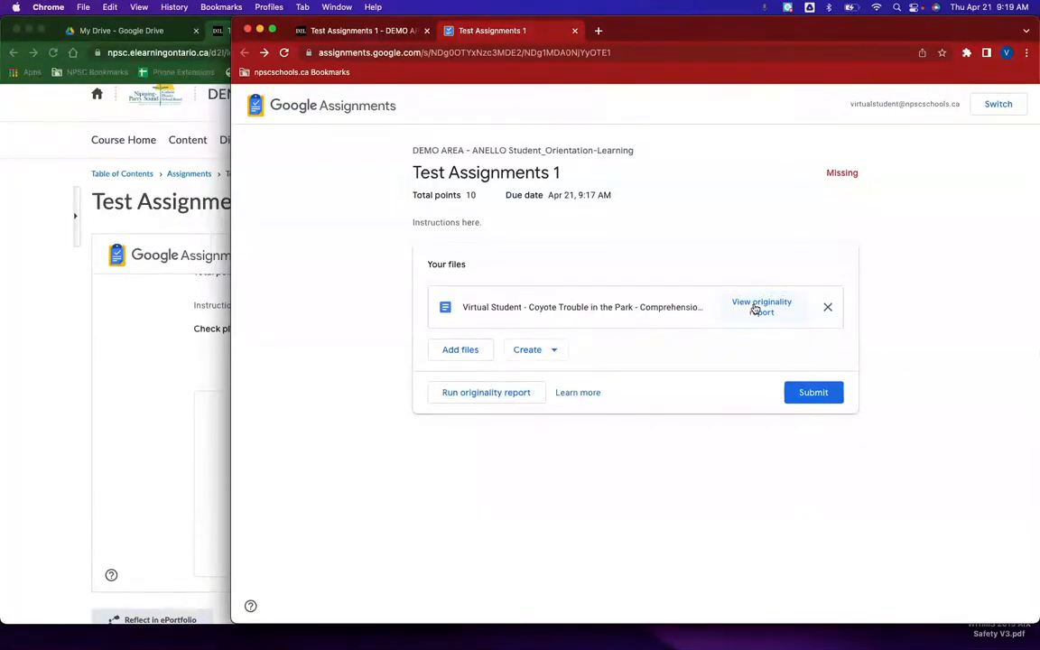
# Step: Open the document's originality report and examine the flagged passage under its web matches
pyautogui.click(759, 309)
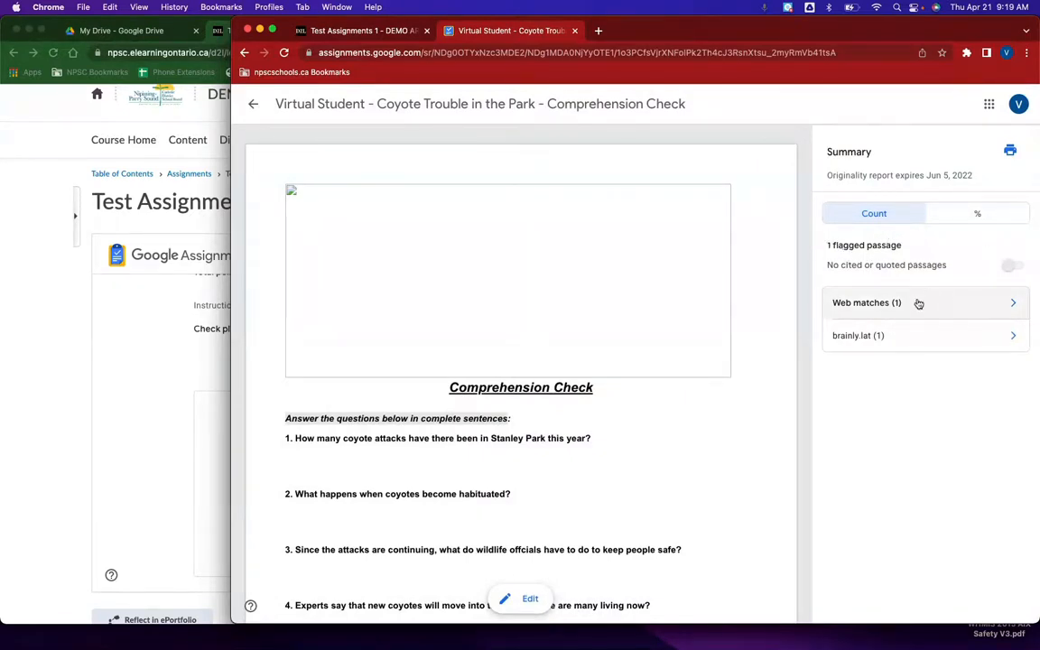
pyautogui.click(875, 303)
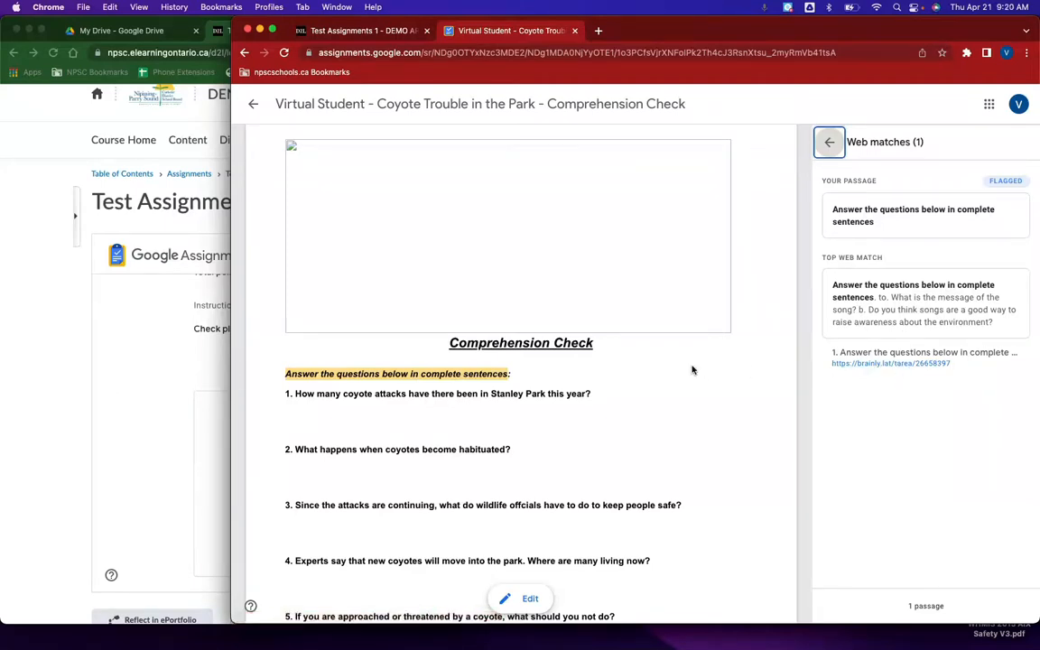
pyautogui.scroll(1, 560, 297)
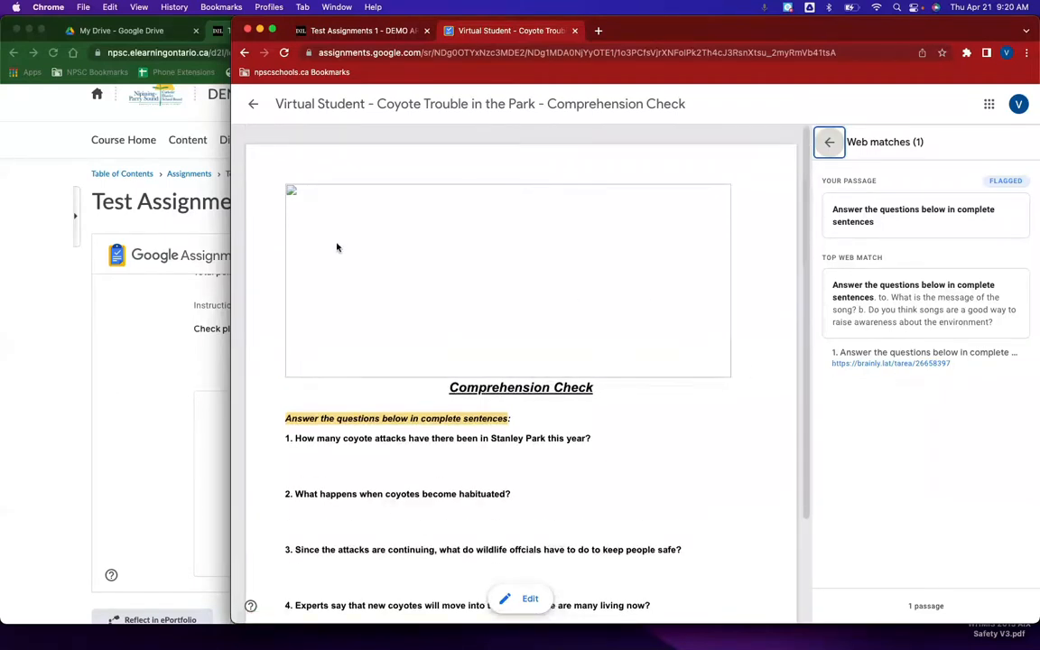
# Step: Return from the originality report to the assignment and submit the attached document for Test Assignments 1
pyautogui.click(252, 103)
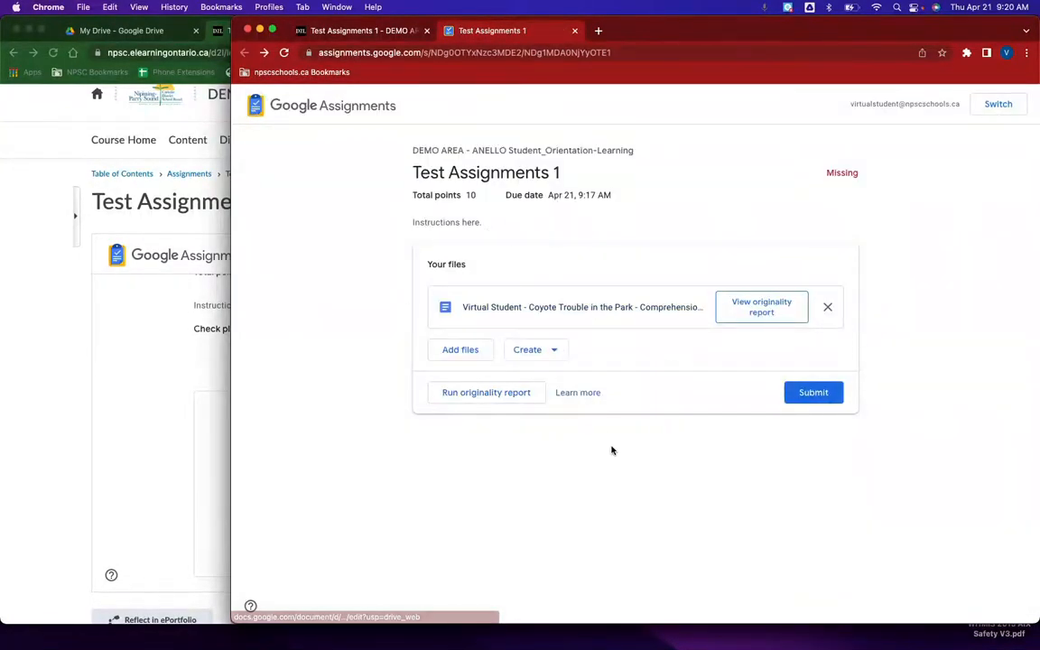
pyautogui.click(815, 393)
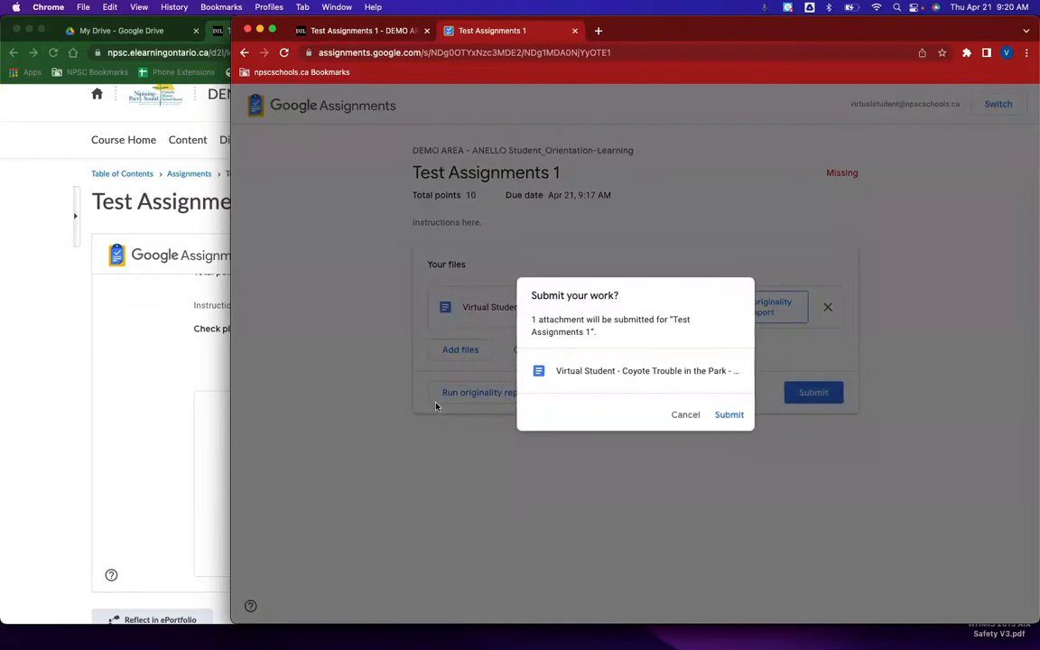
pyautogui.click(728, 416)
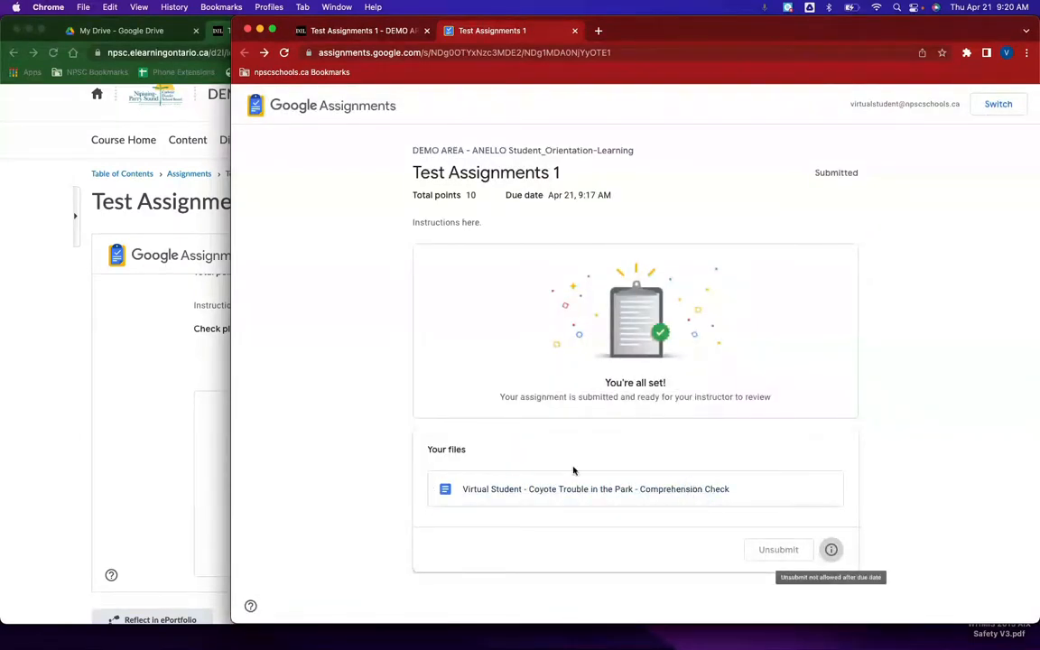
# Step: Switch to the teacher's browser window, reopen Test Assignments 1 from the Assignments module, and open the student's submission for grading
pyautogui.click(151, 368)
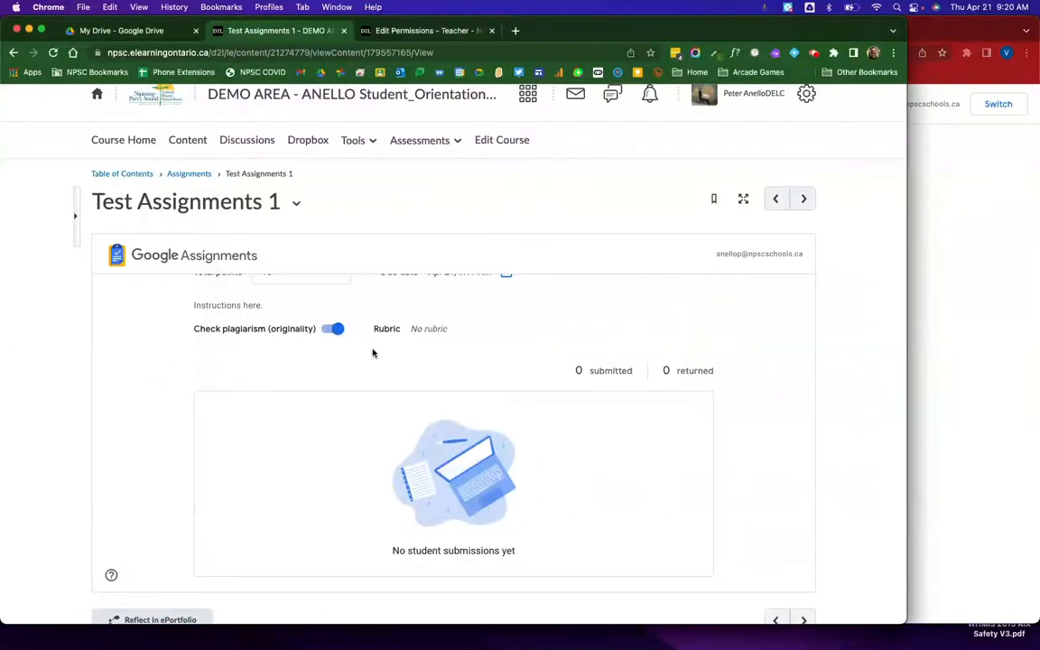
pyautogui.click(191, 174)
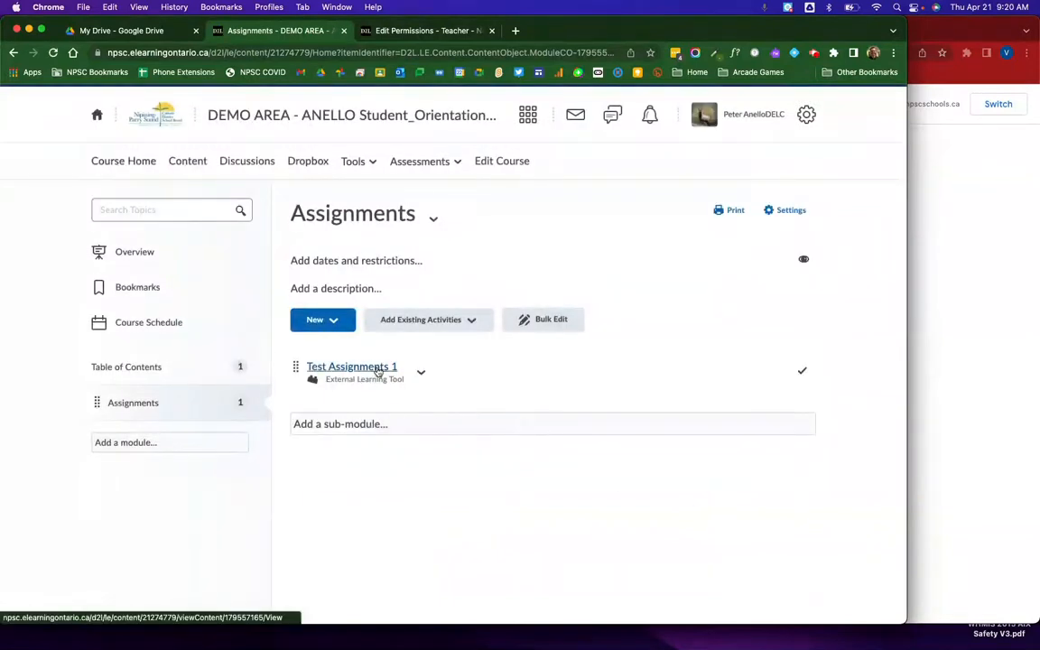
pyautogui.click(383, 368)
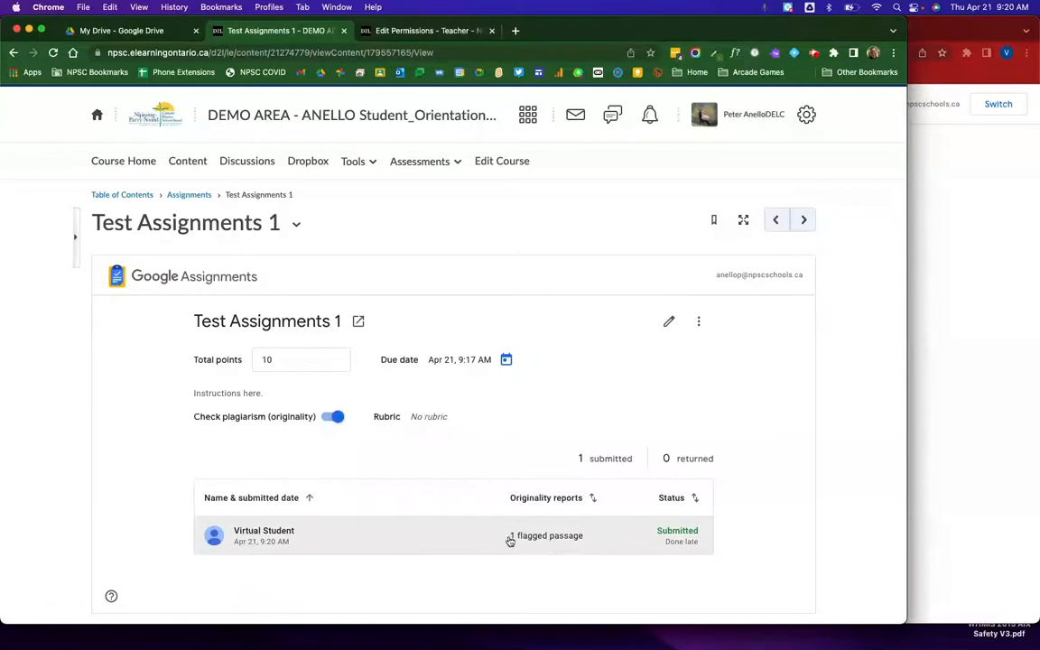
pyautogui.click(241, 541)
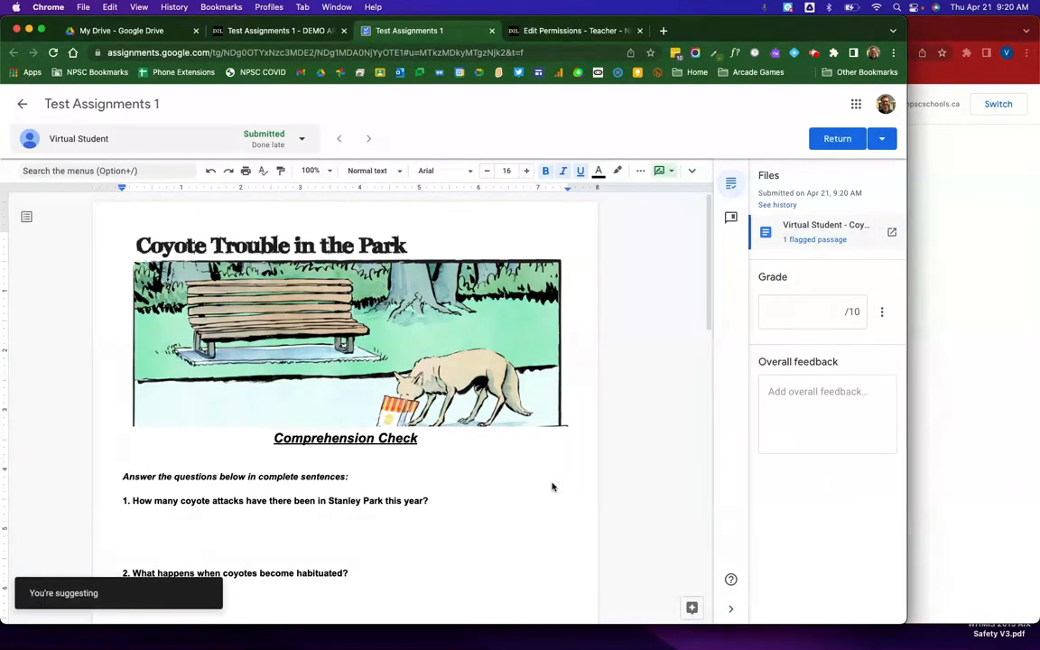
# Step: In Suggesting mode, add the suggested text "check" after question 1 of the submitted document
pyautogui.click(666, 171)
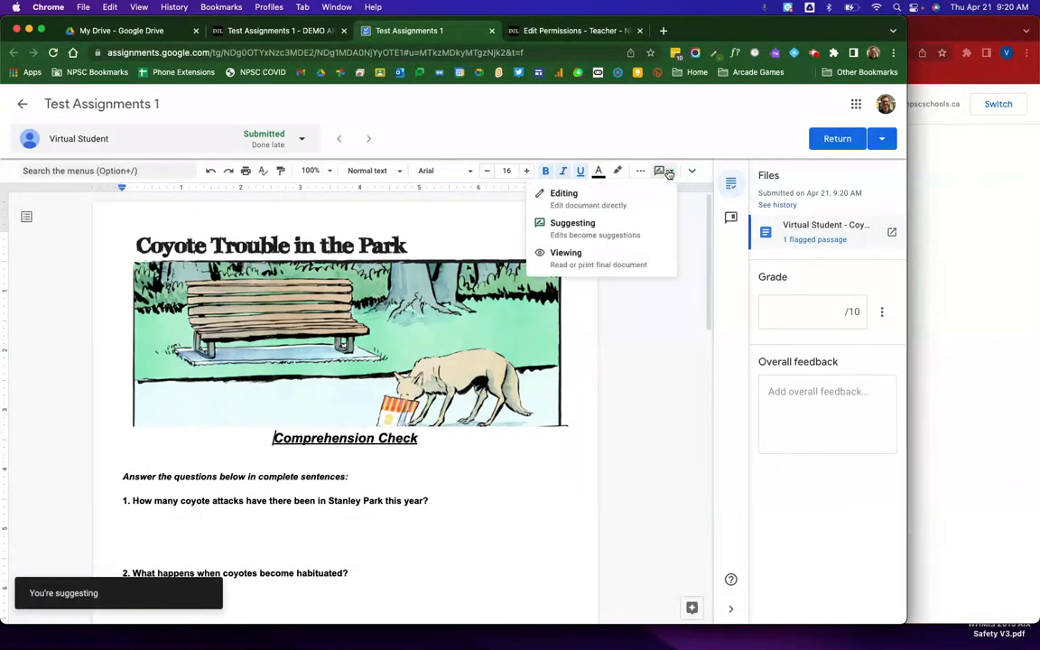
pyautogui.click(577, 232)
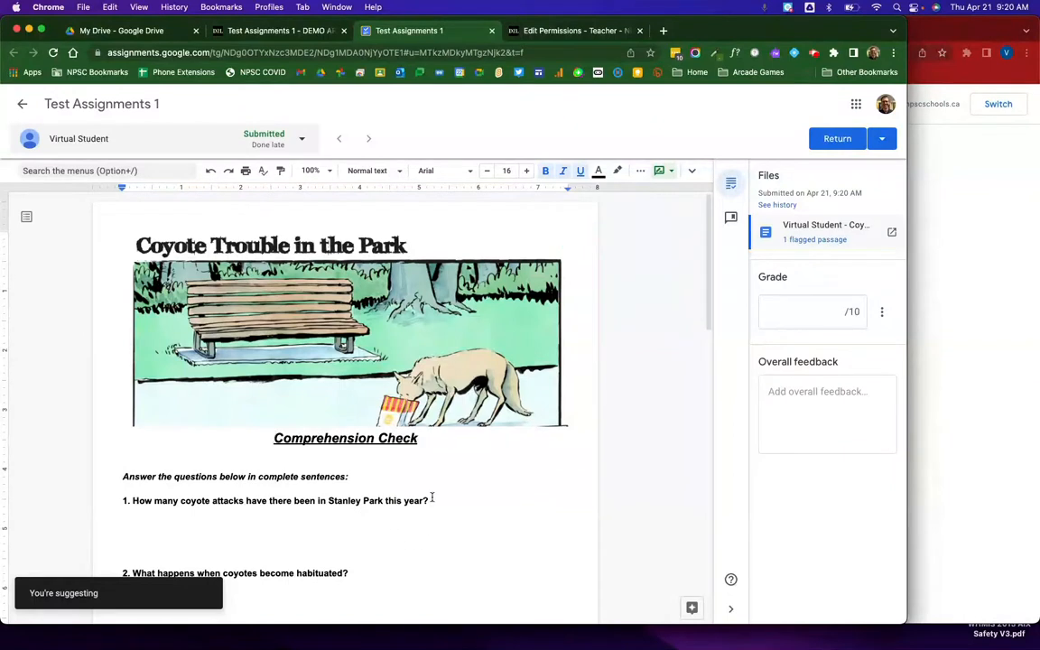
pyautogui.click(442, 556)
pyautogui.write('check')
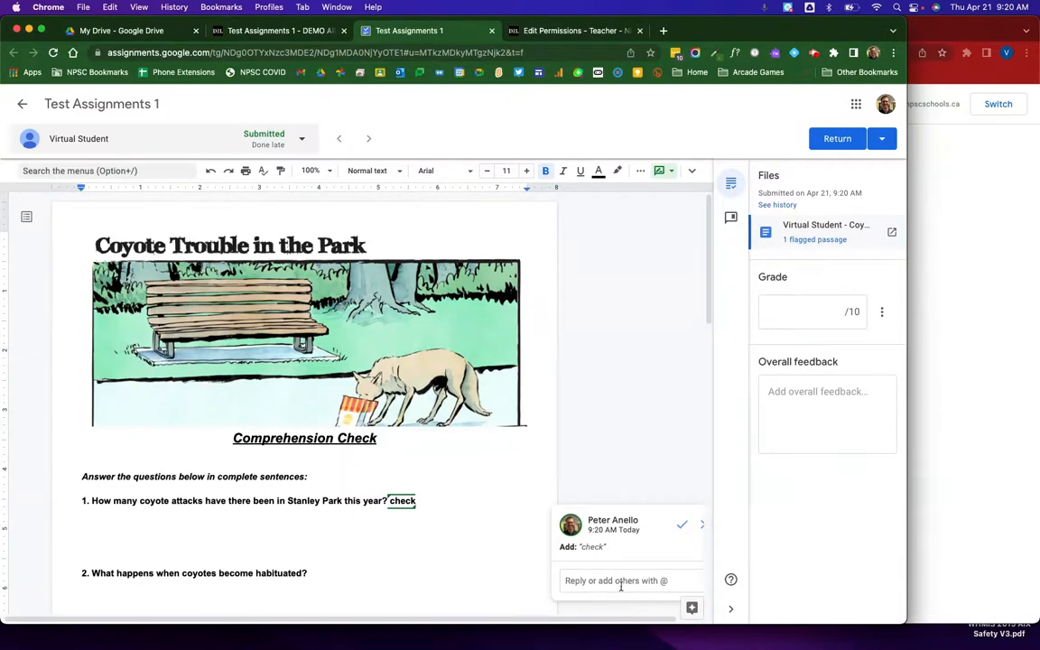
pyautogui.scroll(-3, 605, 505)
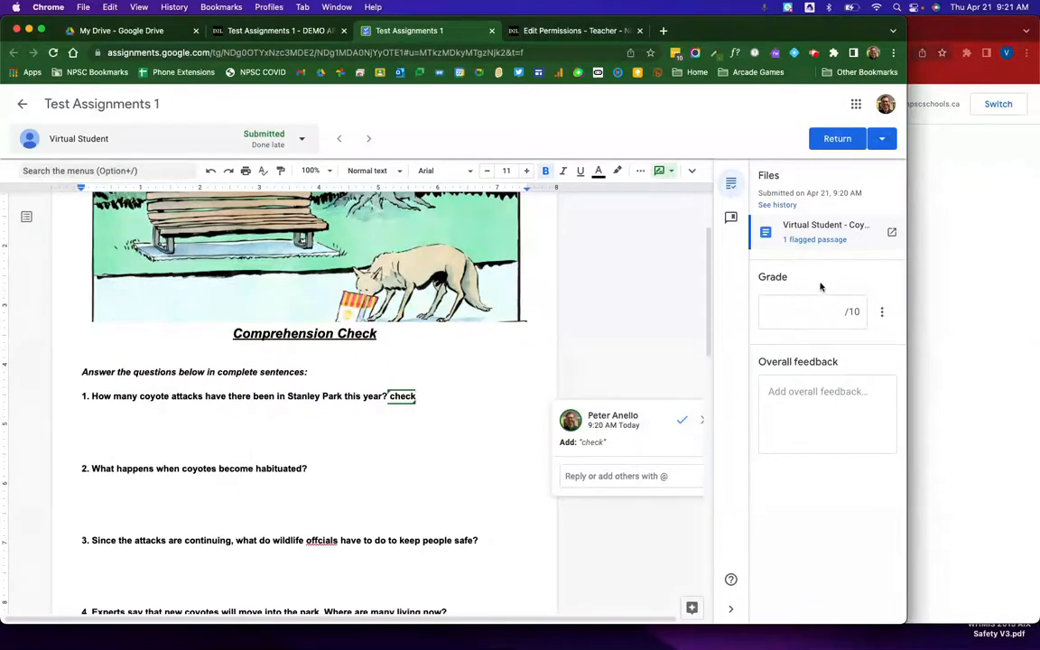
# Step: Open the submitted document in its own Google Docs tab, review the suggestion there, and return to the grading page
pyautogui.click(892, 234)
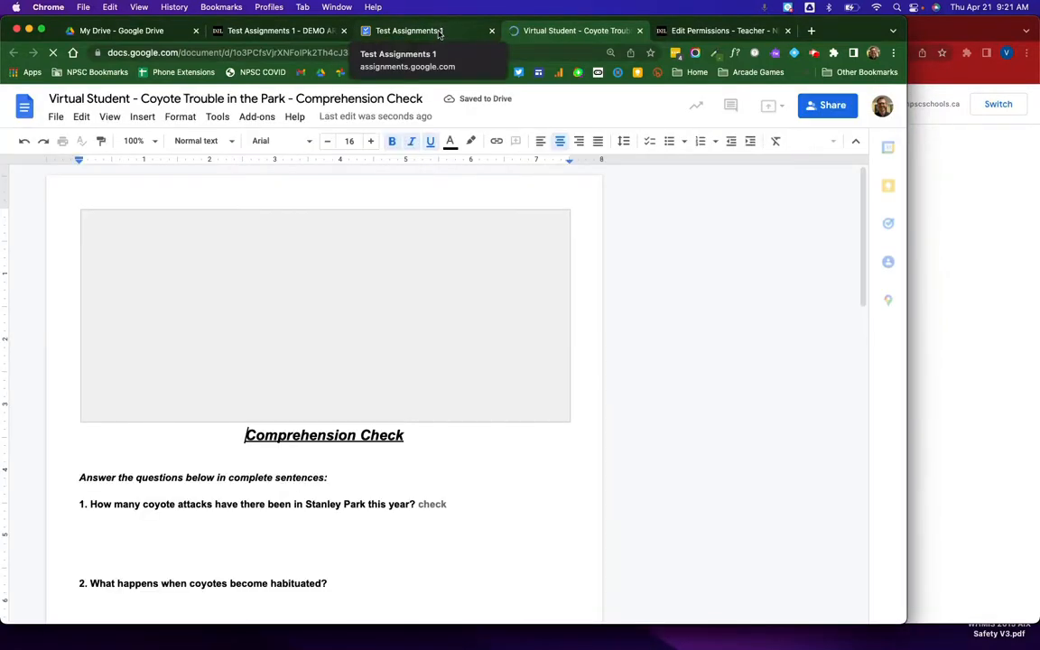
pyautogui.scroll(-5, 405, 367)
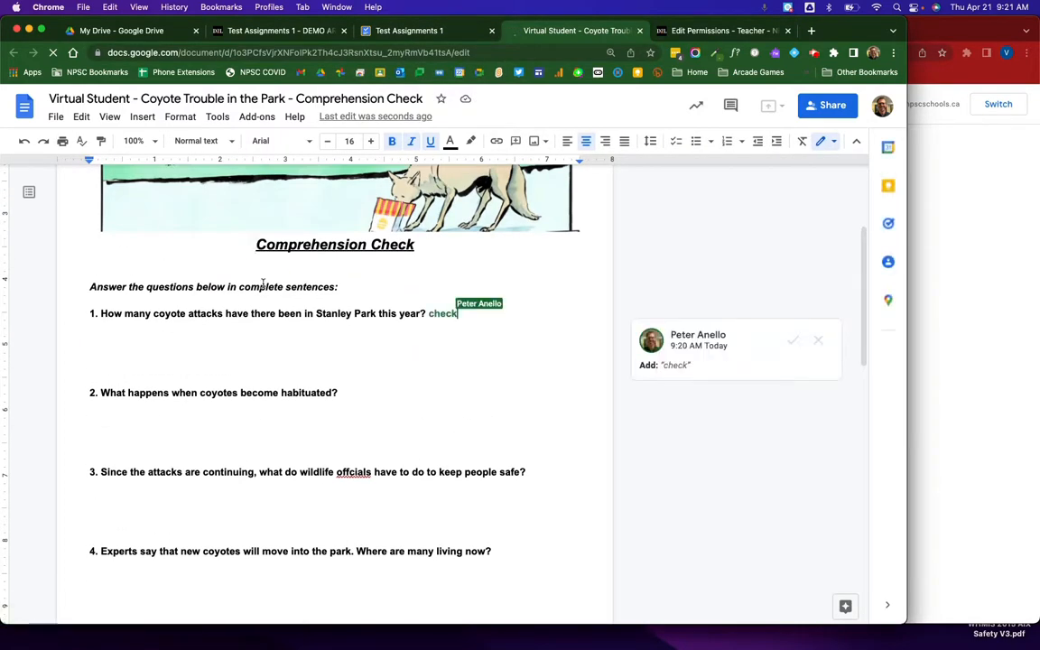
pyautogui.click(264, 286)
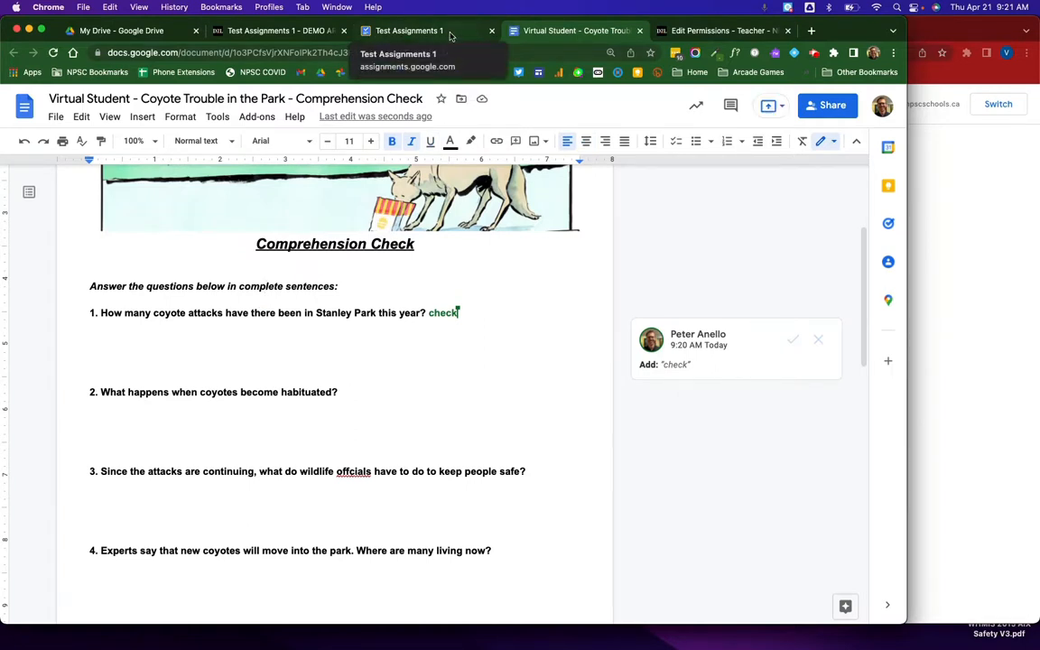
pyautogui.scroll(2, 508, 298)
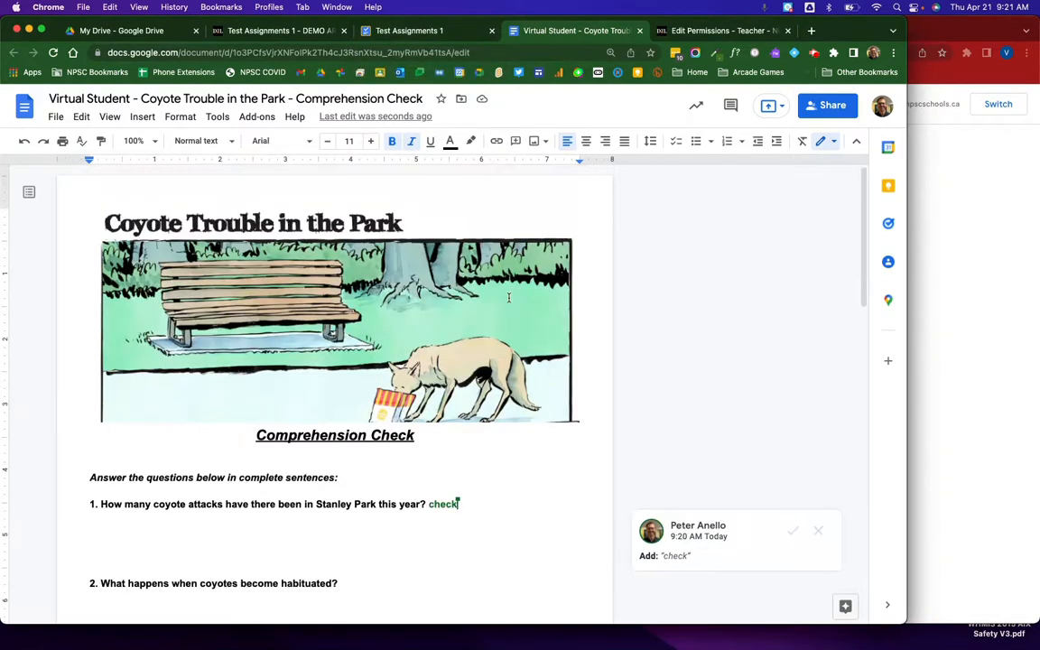
pyautogui.click(391, 19)
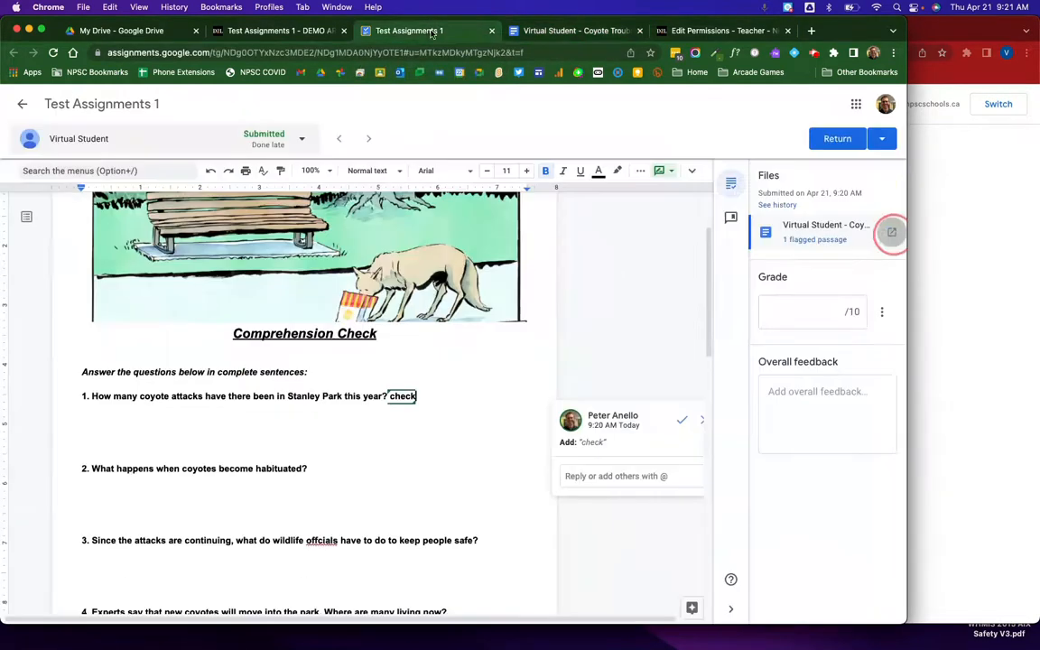
# Step: Open the submission's originality report from the grading page and view its flagged content as a percentage
pyautogui.click(824, 240)
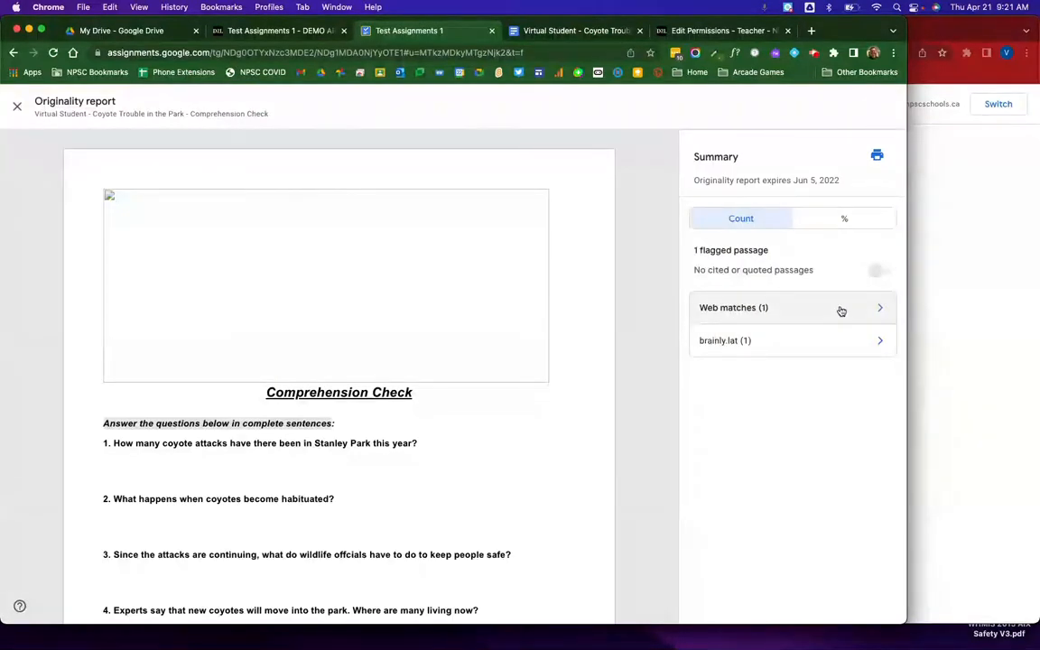
pyautogui.click(850, 219)
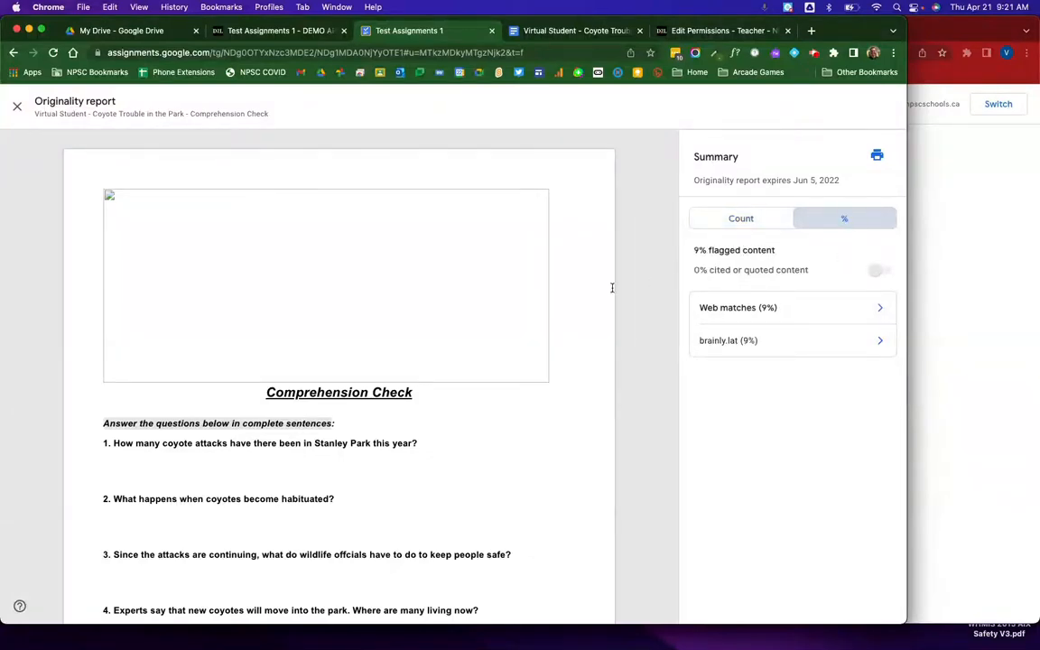
pyautogui.scroll(-3, 420, 427)
pyautogui.scroll(3, 418, 422)
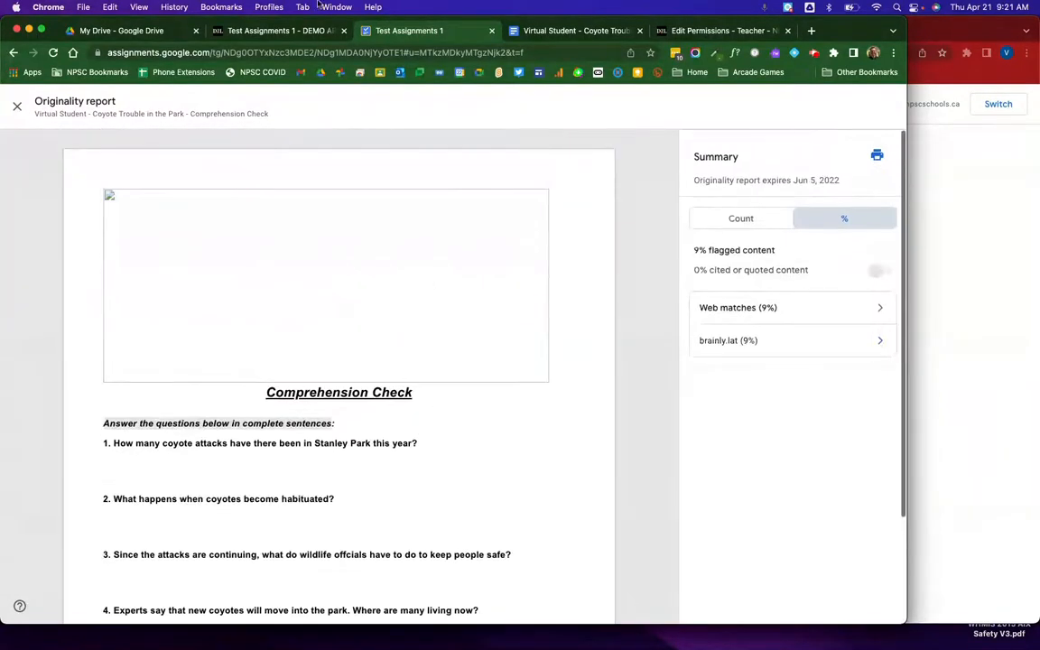
# Step: Close the originality report's tab, check the submissions list on the course's Test Assignments 1 page, and return to the student's document
pyautogui.click(492, 31)
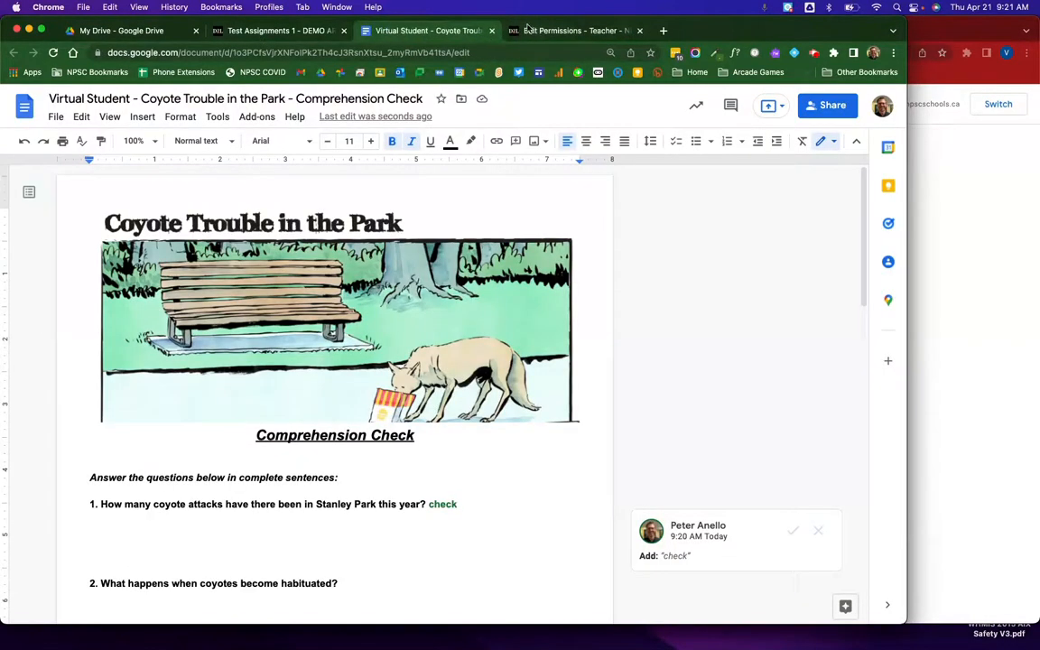
pyautogui.click(260, 30)
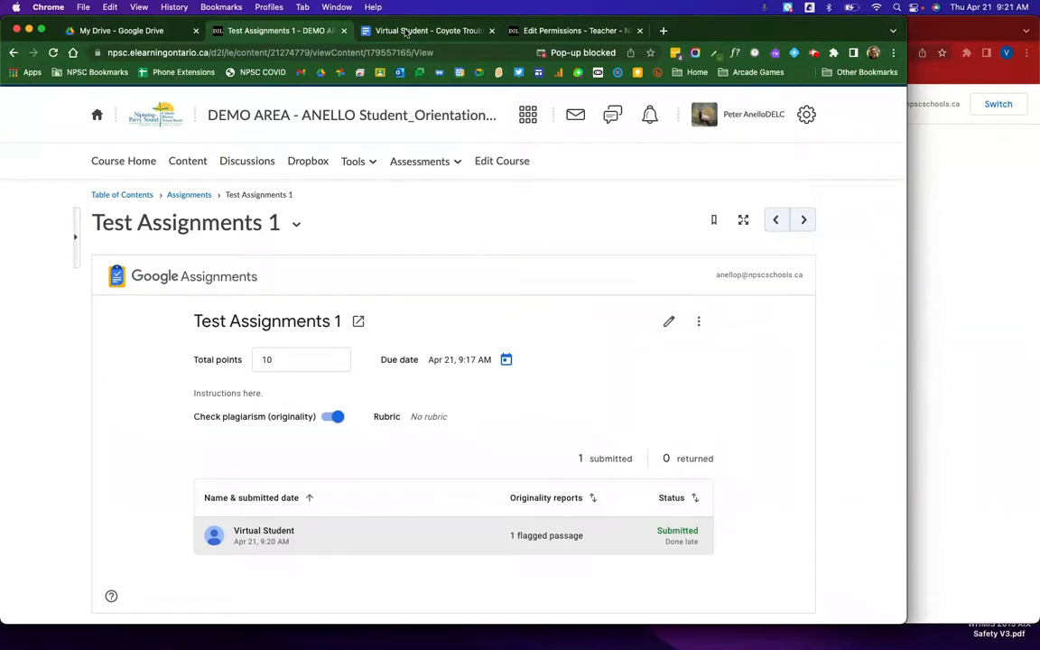
pyautogui.click(365, 30)
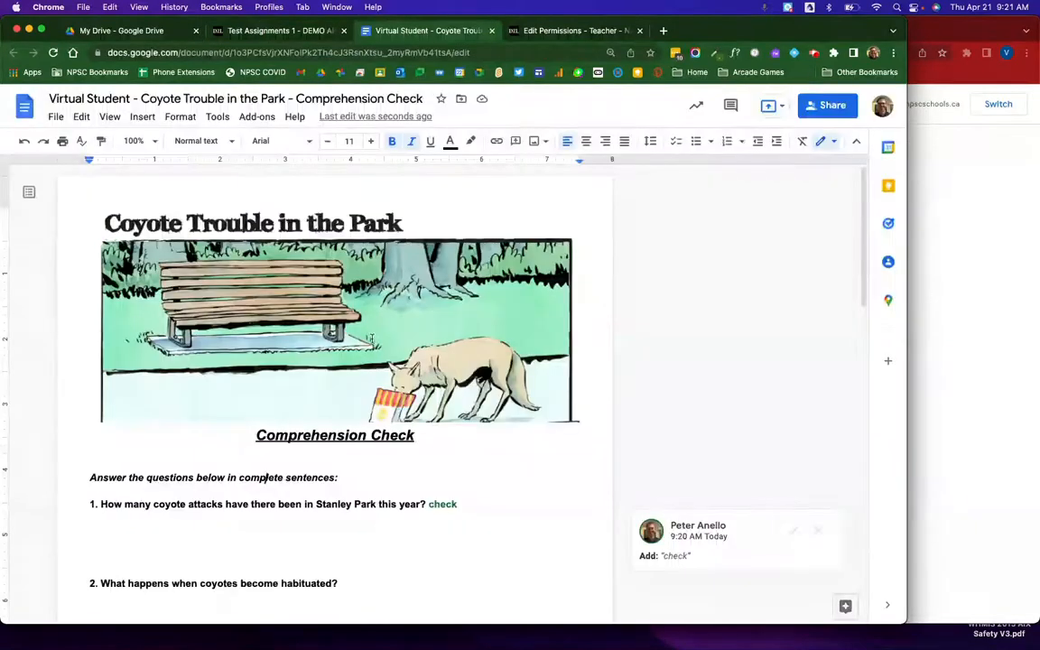
# Step: Open the student's submission from the course's Test Assignments 1 page and set its grade to 8 out of 10
pyautogui.click(263, 33)
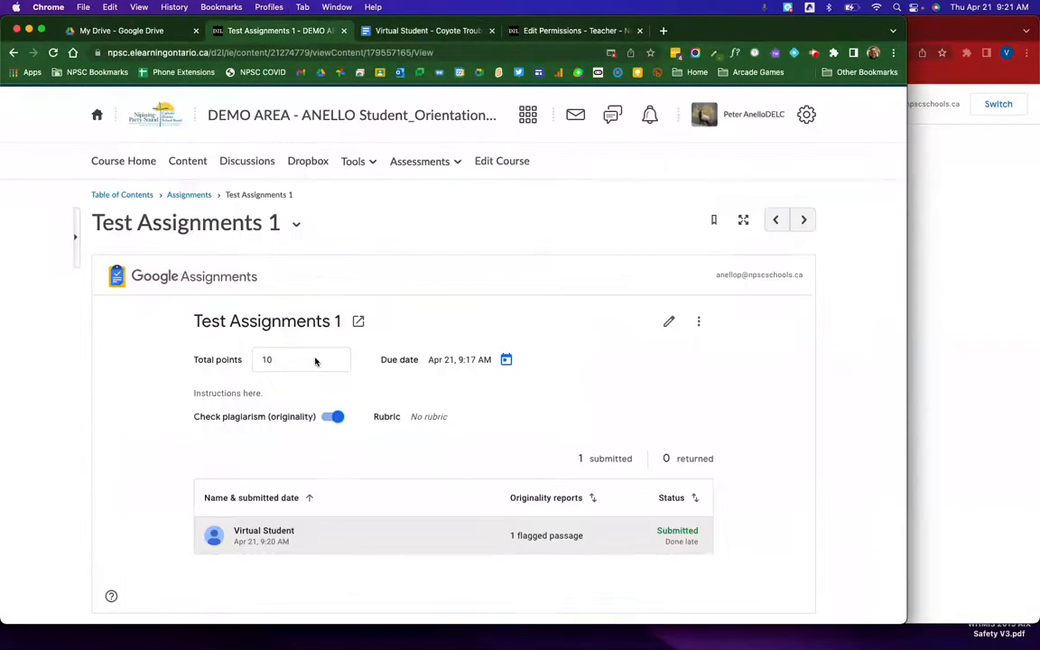
pyautogui.click(260, 533)
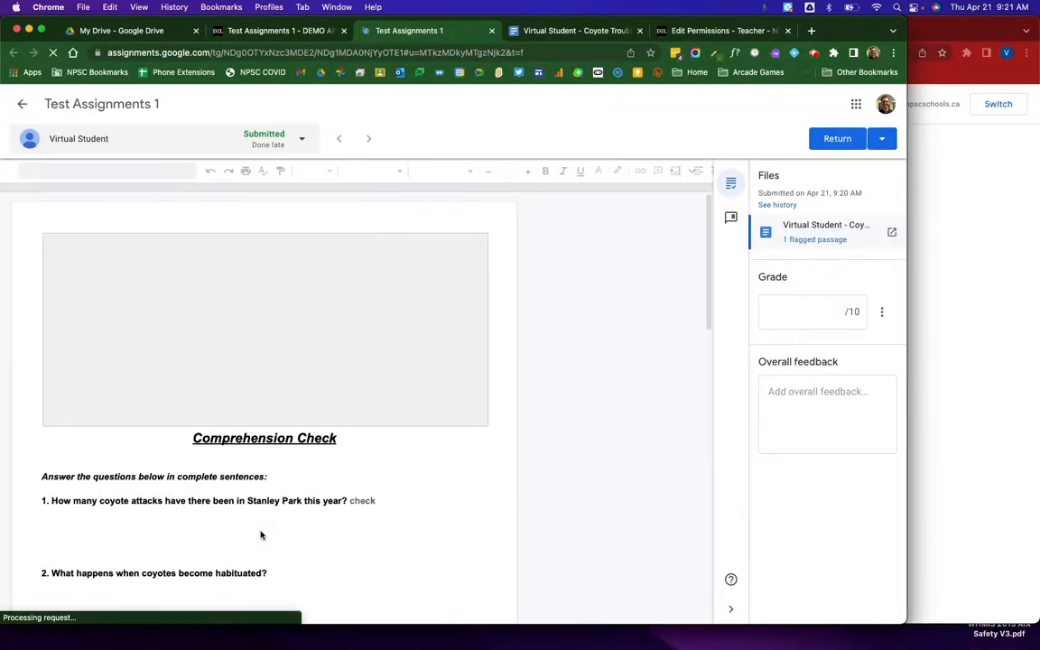
pyautogui.click(859, 410)
pyautogui.click(818, 313)
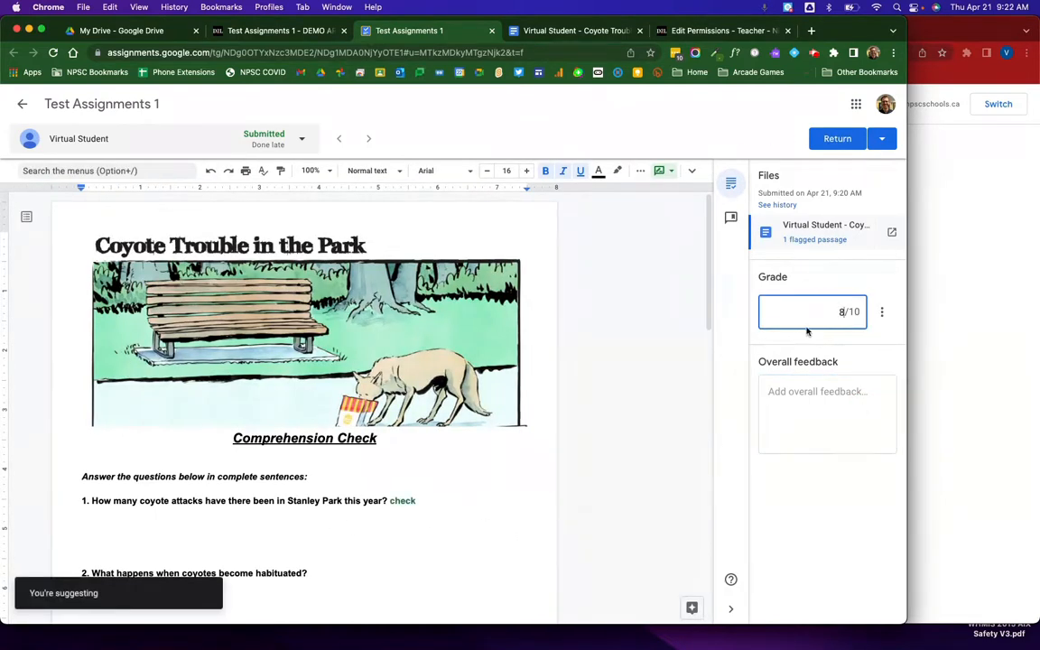
pyautogui.write('8')
# Step: Add the overall feedback "Great work!" and return the graded submission to the student
pyautogui.click(809, 414)
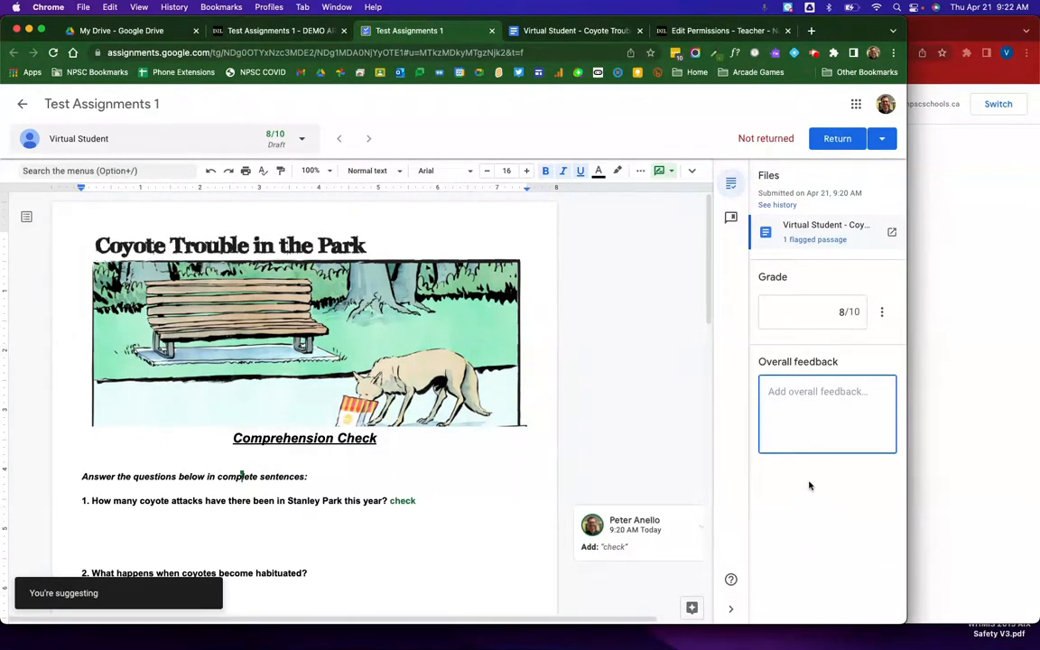
pyautogui.write('Great work!')
pyautogui.click(824, 501)
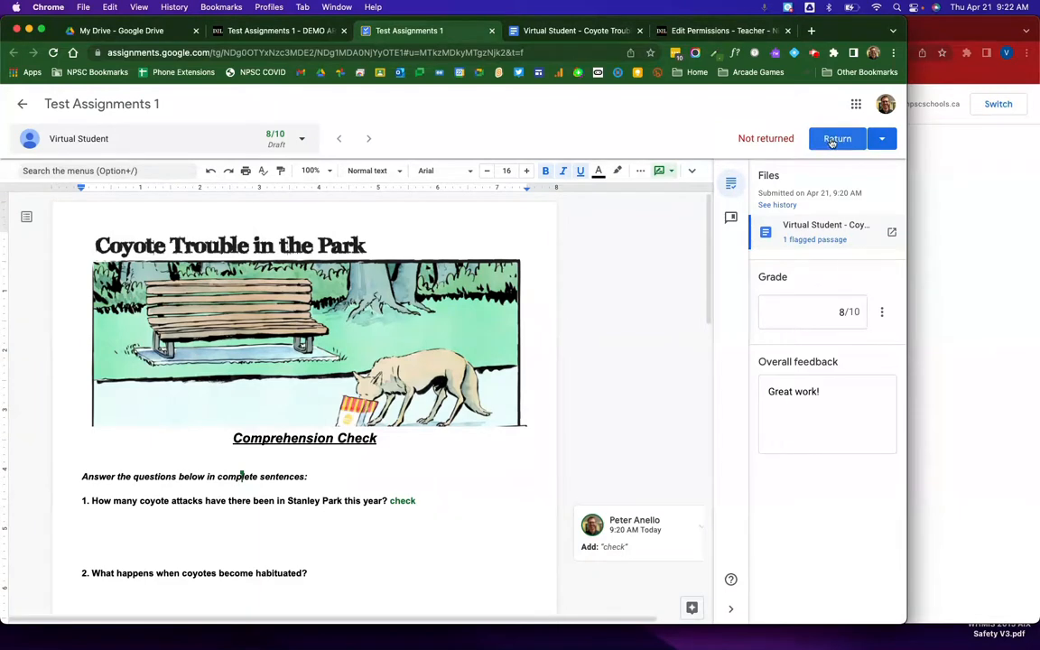
pyautogui.click(836, 140)
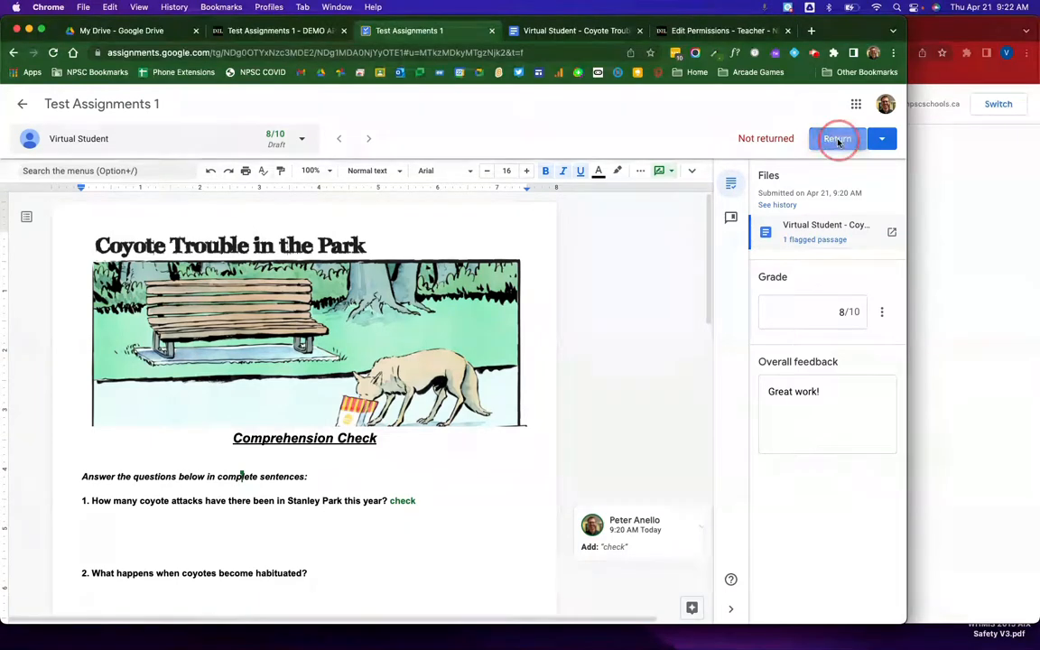
pyautogui.click(561, 400)
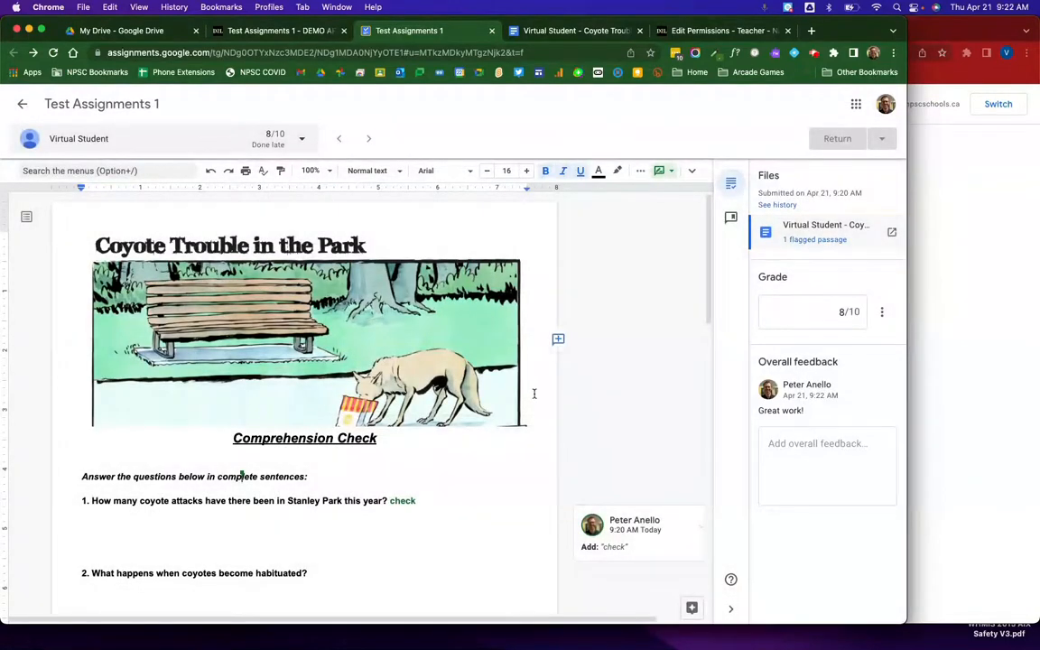
# Step: Close the grading page and document tabs, switch to the student's browser window, and open the grade update from the course notifications
pyautogui.click(492, 31)
pyautogui.click(492, 30)
pyautogui.click(963, 232)
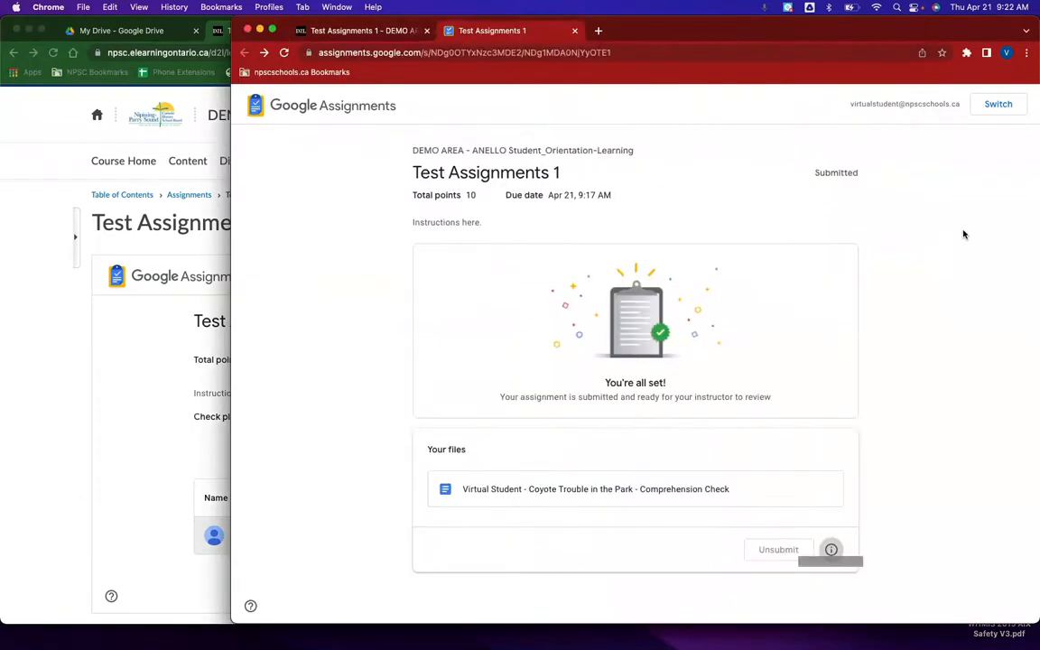
pyautogui.click(336, 31)
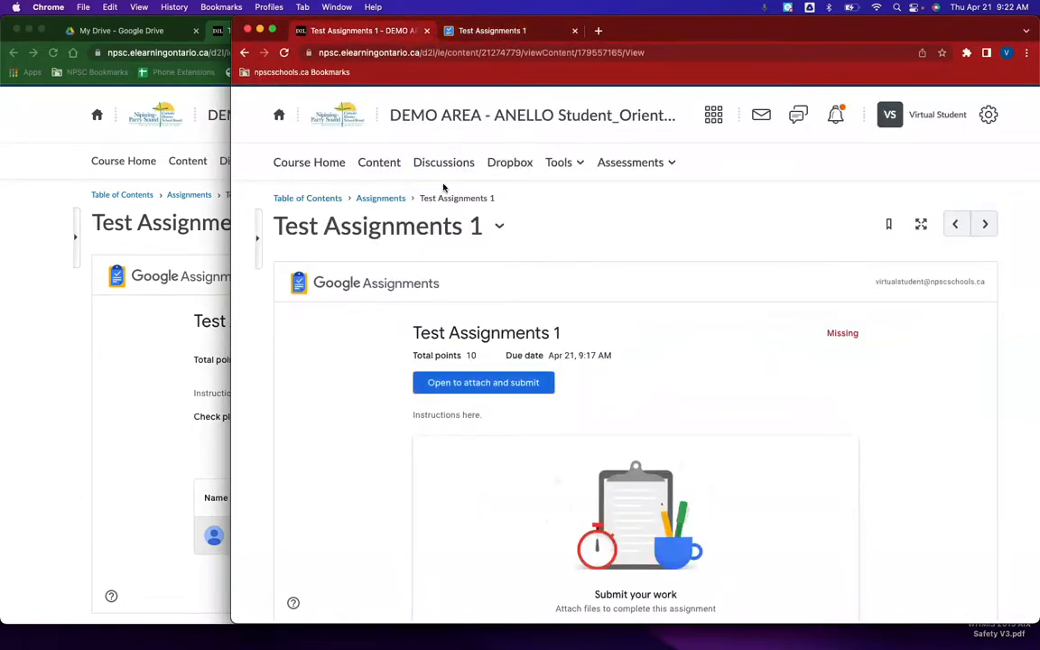
pyautogui.click(836, 118)
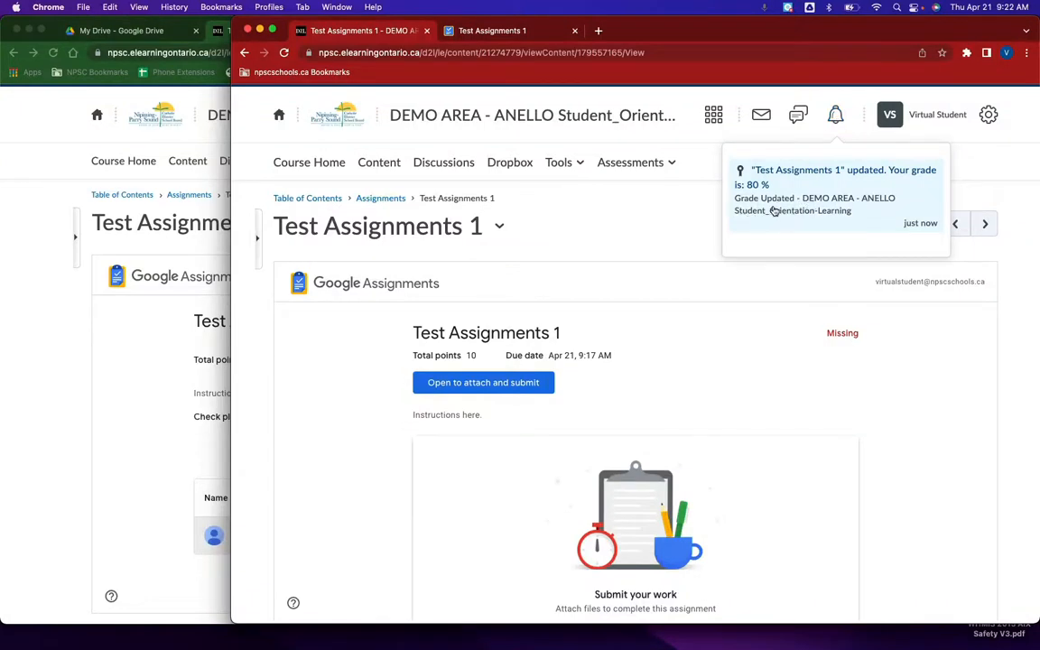
pyautogui.click(810, 173)
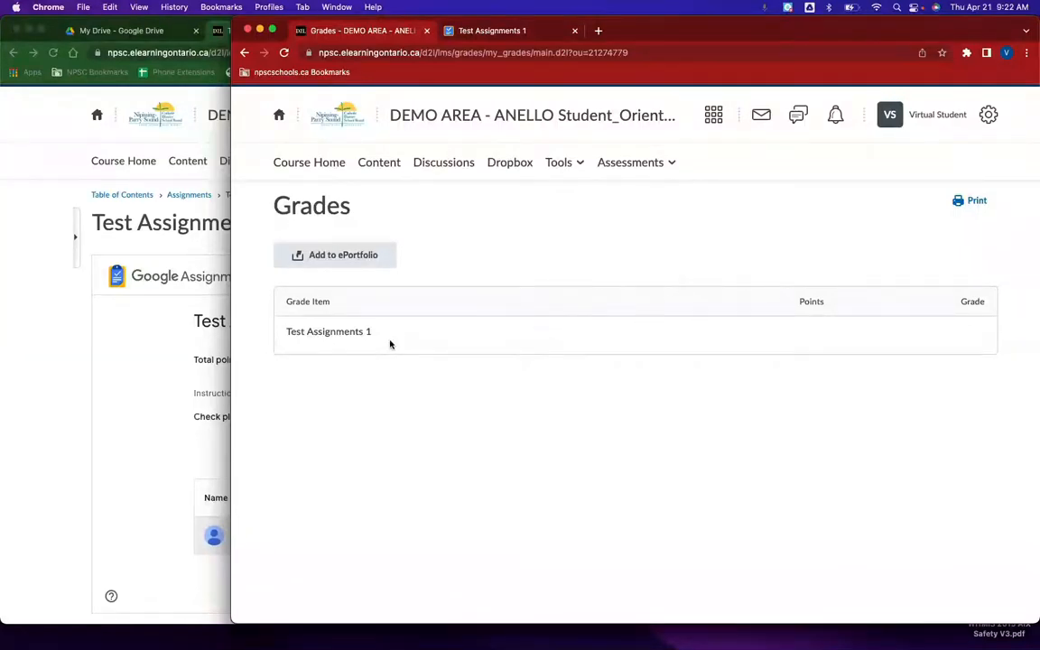
# Step: As the student, open Test Assignments 1 from the course content and review the returned grade, files and overall feedback
pyautogui.click(377, 163)
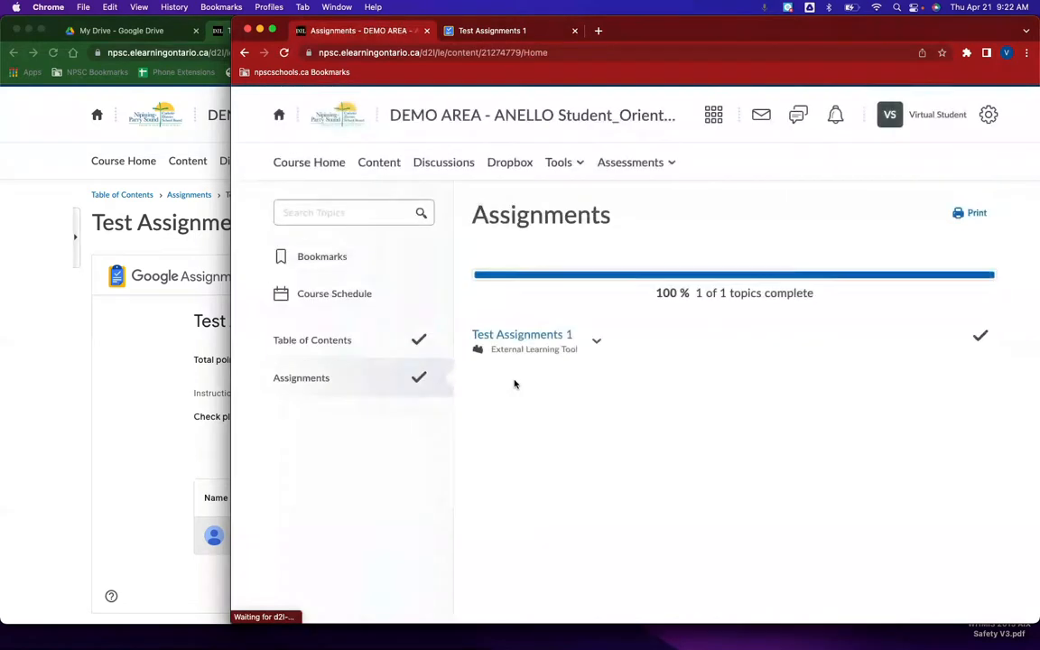
pyautogui.click(532, 336)
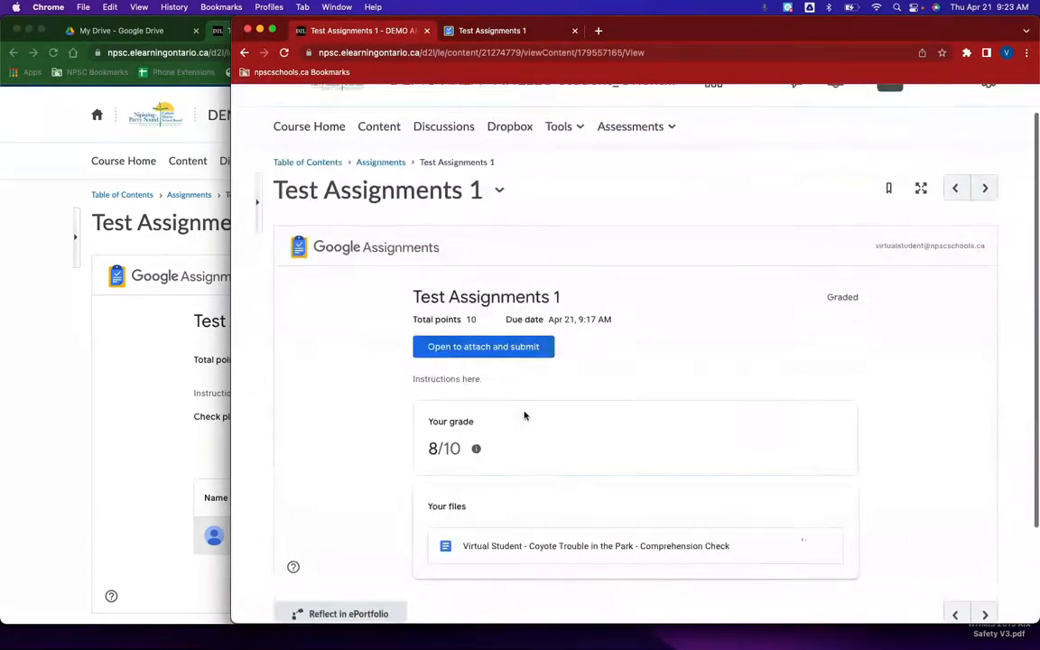
pyautogui.scroll(-2, 617, 448)
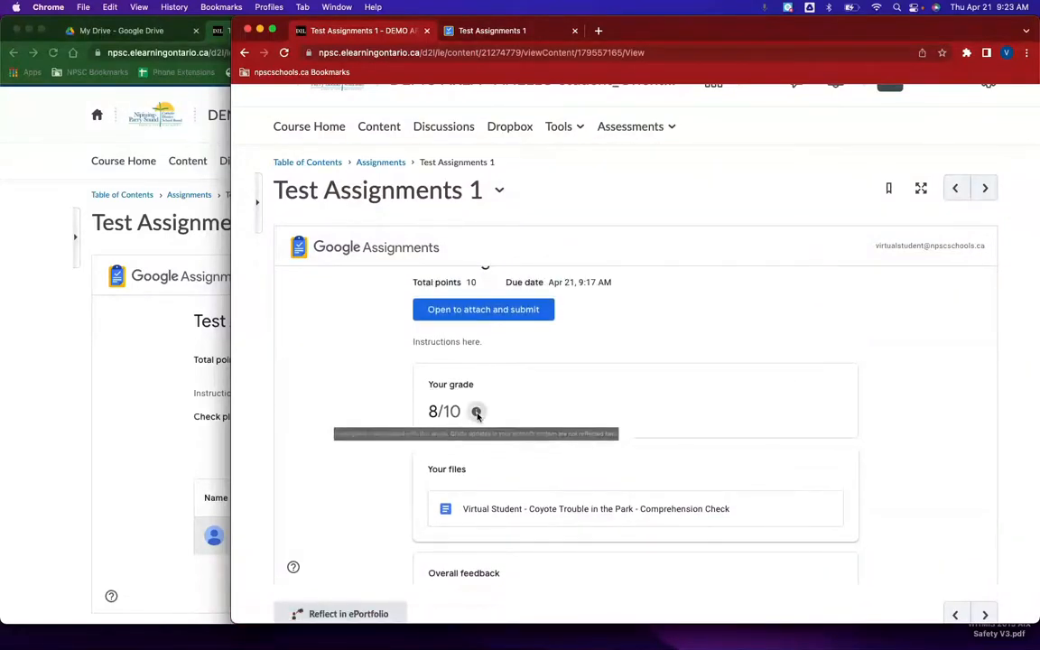
pyautogui.scroll(-3, 577, 465)
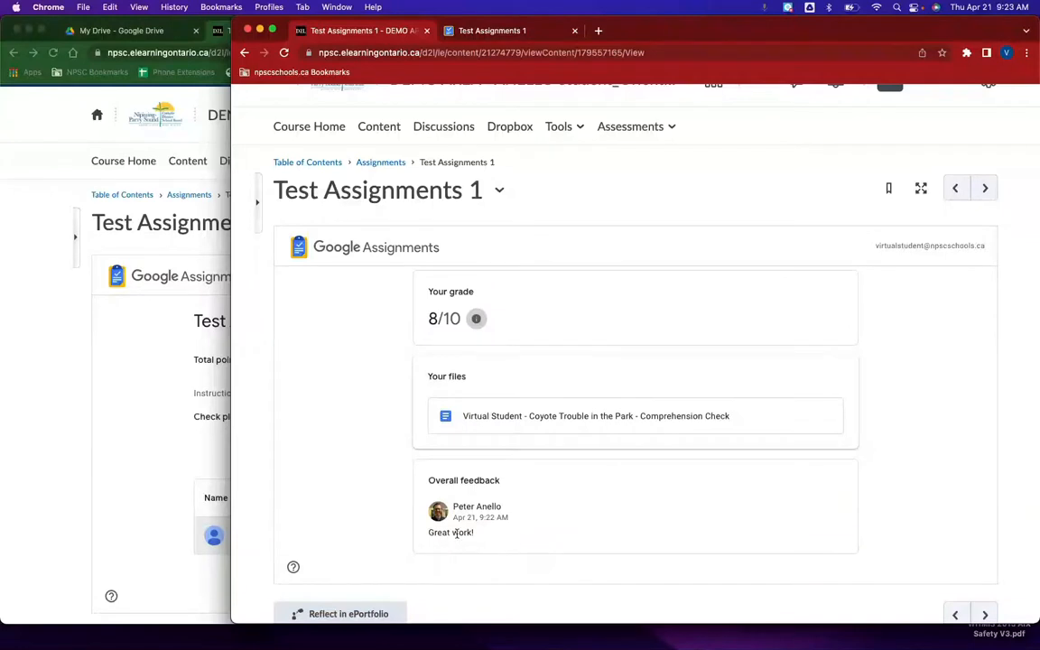
# Step: Return to the teacher's browser window, open the course gradebook, and view the Test Assignments 1 grade in spreadsheet view
pyautogui.click(121, 420)
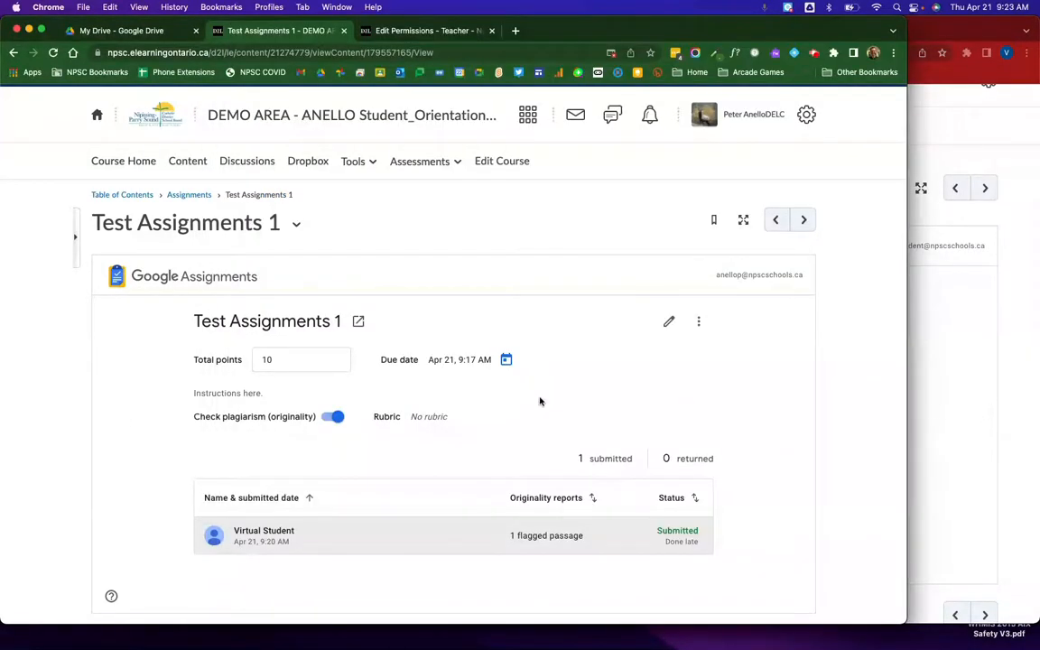
pyautogui.click(456, 164)
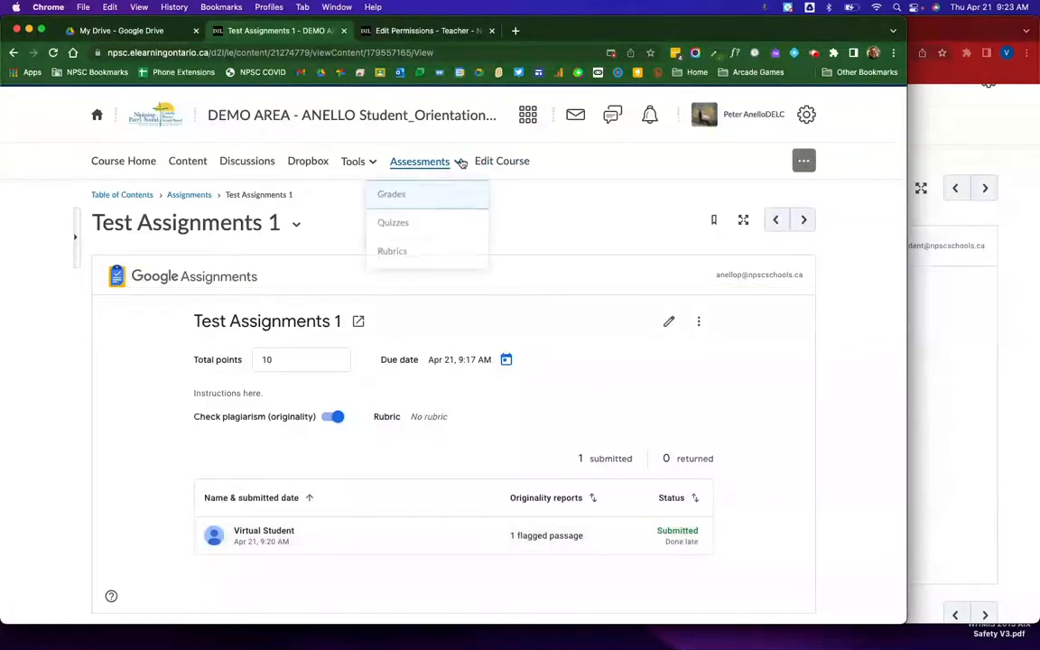
pyautogui.click(389, 195)
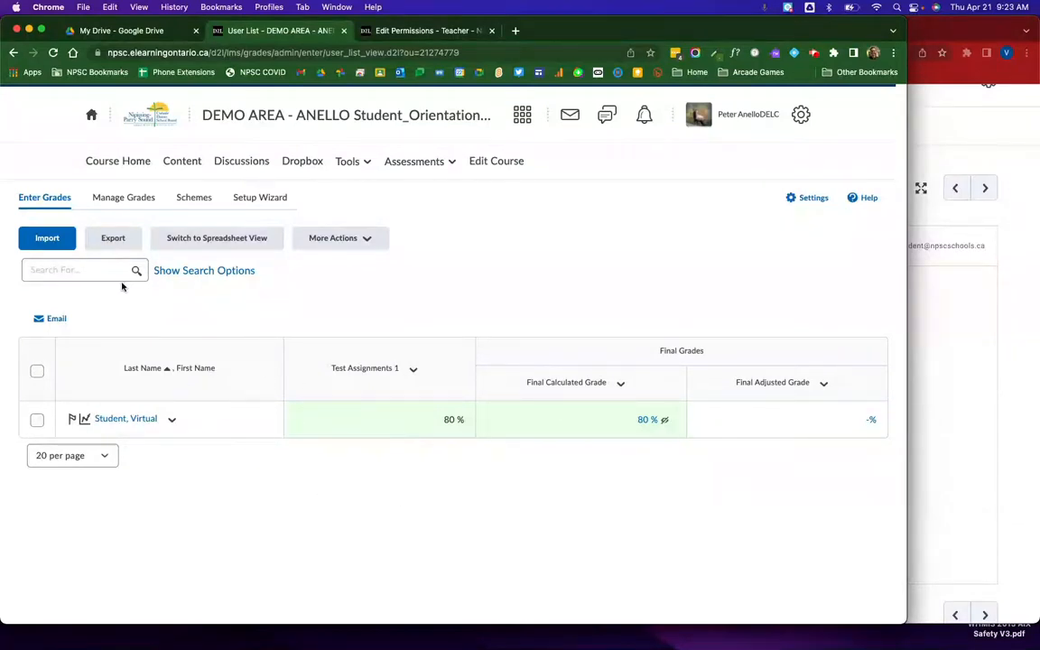
pyautogui.click(255, 237)
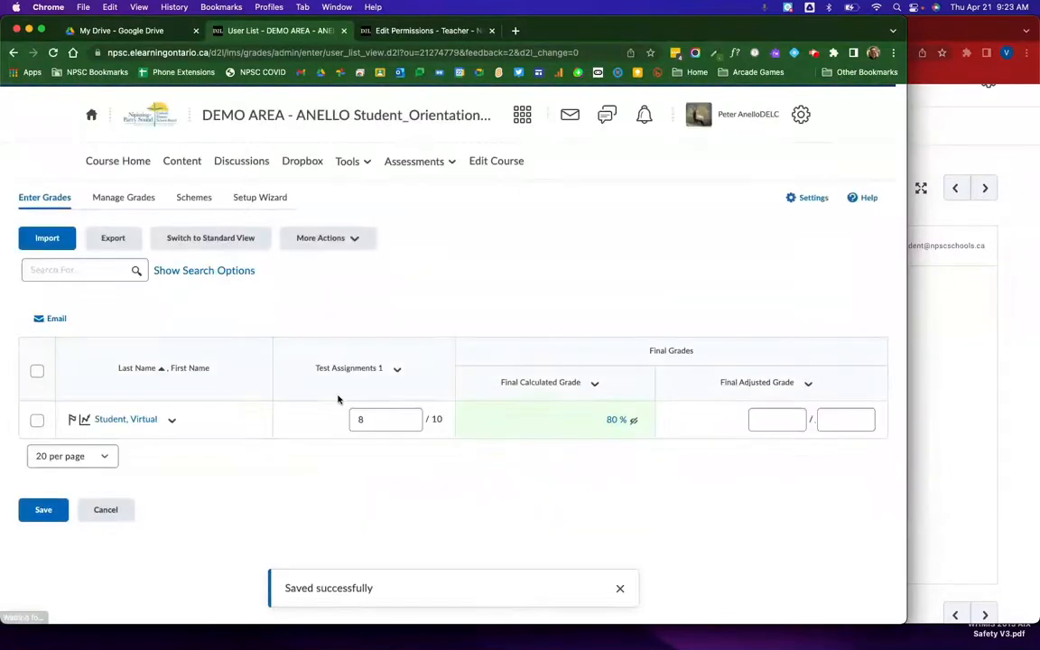
pyautogui.scroll(-1, 678, 512)
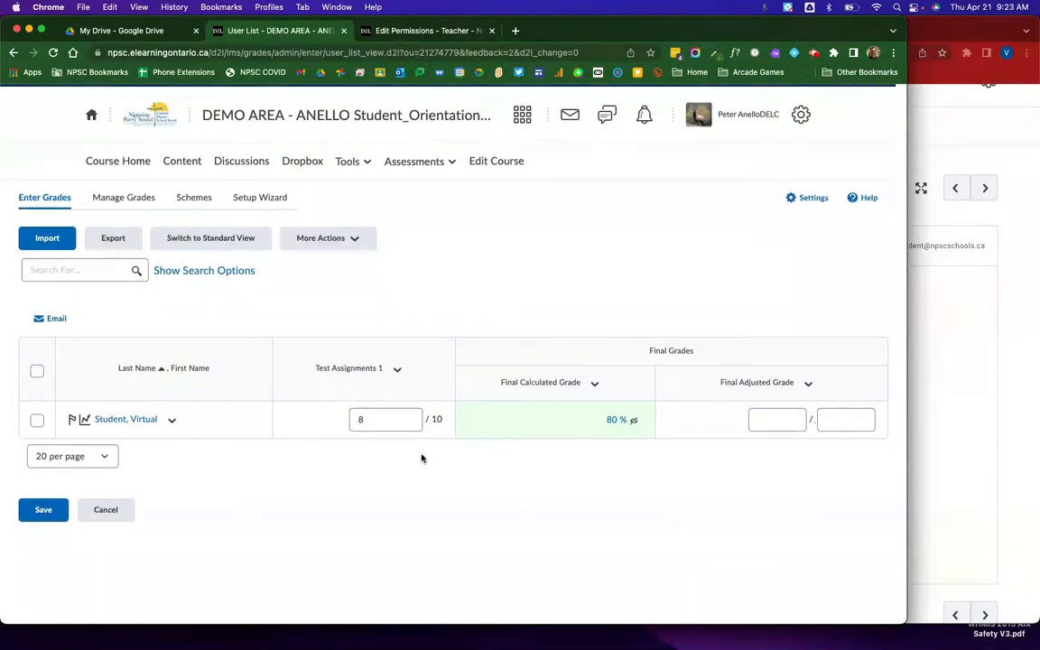
pyautogui.click(658, 255)
pyautogui.click(816, 53)
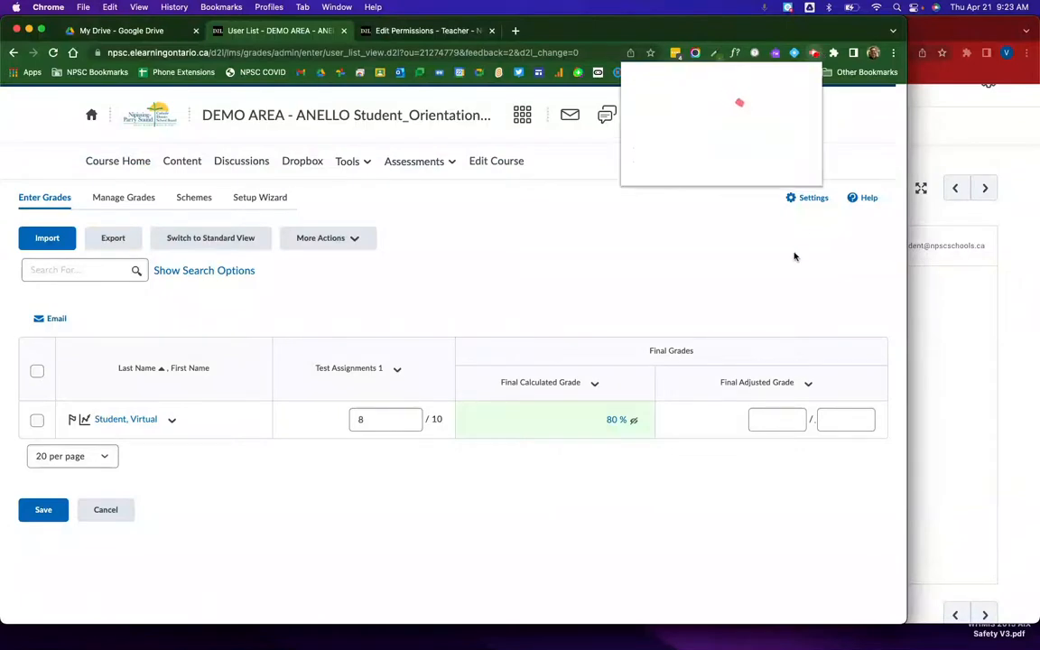